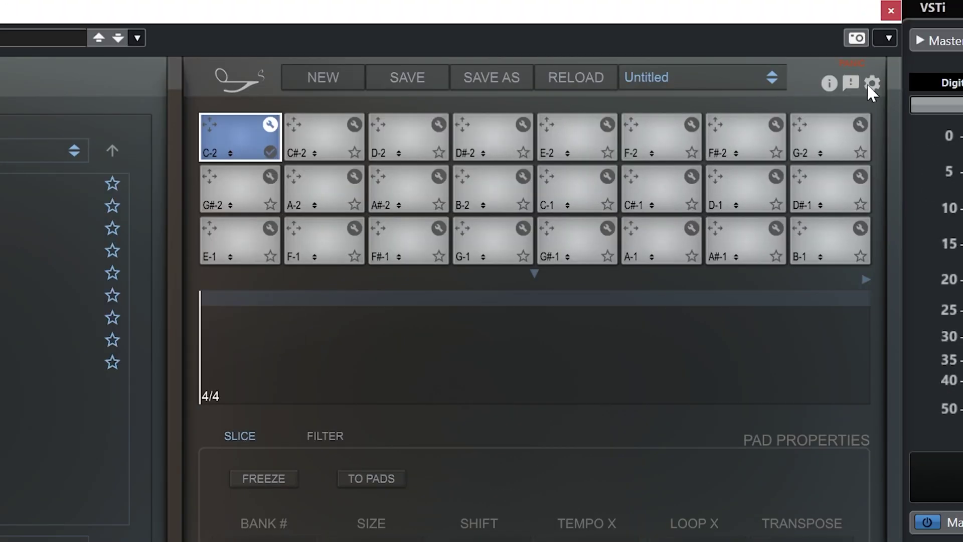
# Step: Close the reMIDI 2 window and open the Piano V2 instrument on the Piano 1 track
pyautogui.click(871, 85)
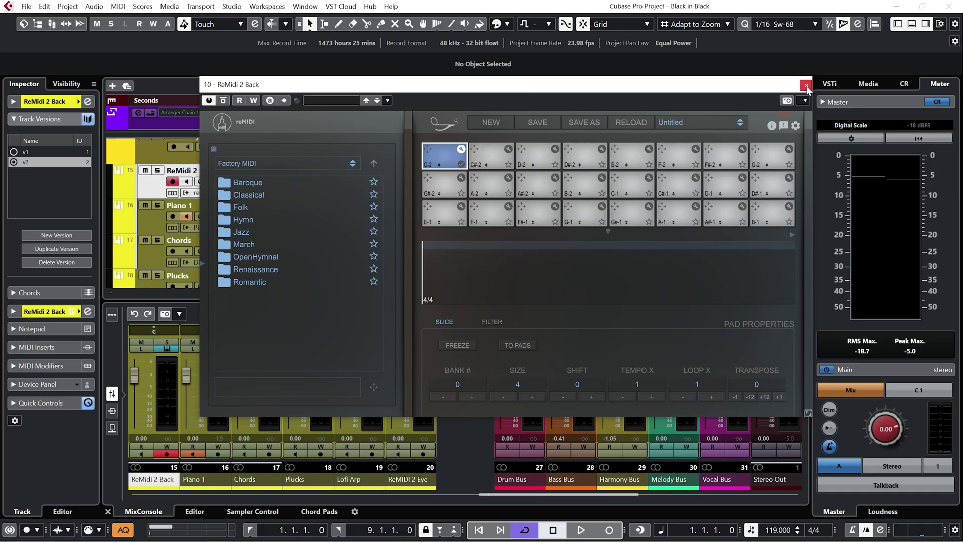
pyautogui.click(805, 86)
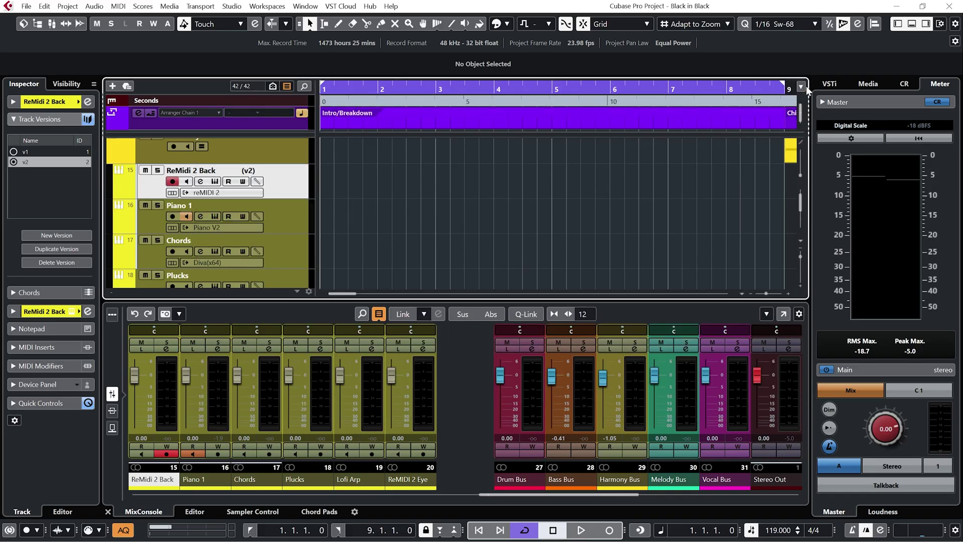
pyautogui.click(290, 219)
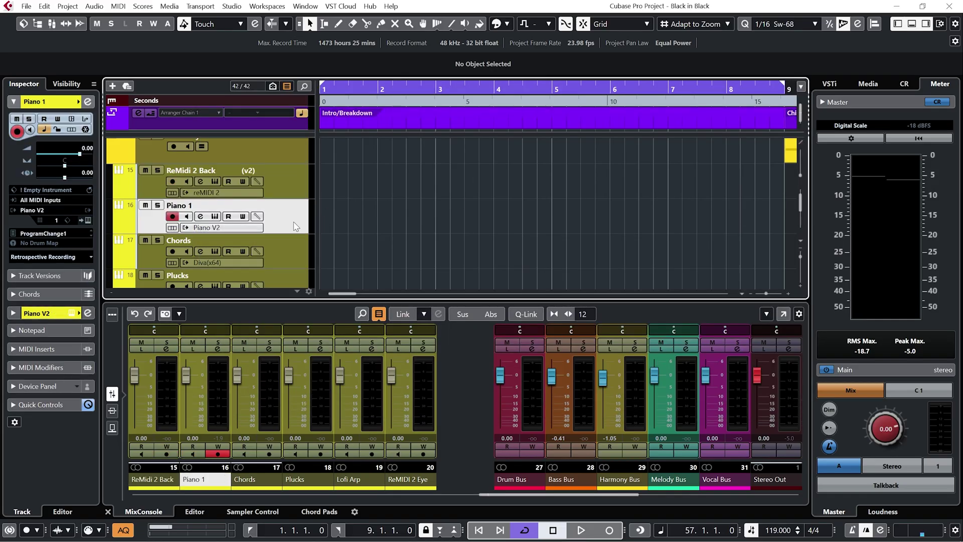
pyautogui.click(215, 217)
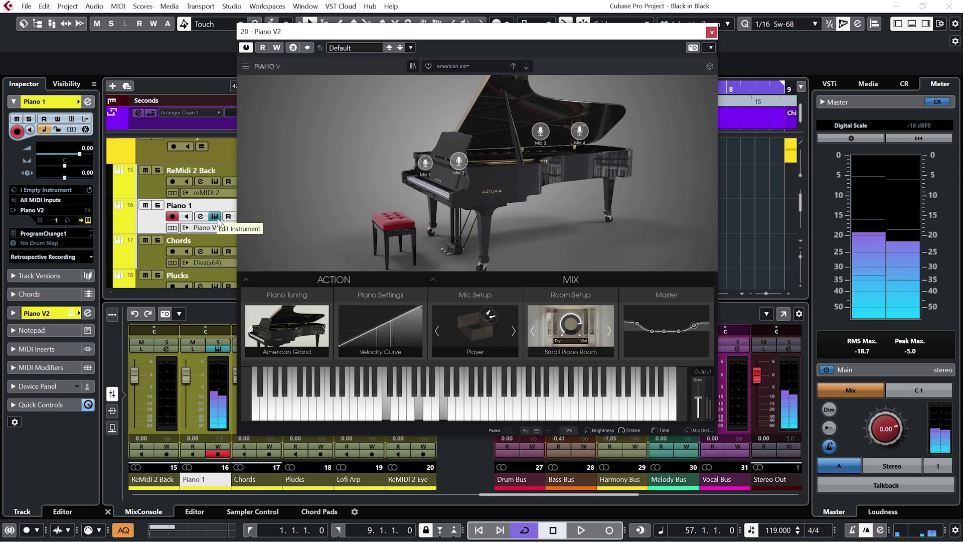
# Step: Feed Piano 1 from 10. ReMidi 2 Back - MIDI Out with monitoring on, then reopen ReMidi 2 Back's reMIDI 2
pyautogui.click(712, 33)
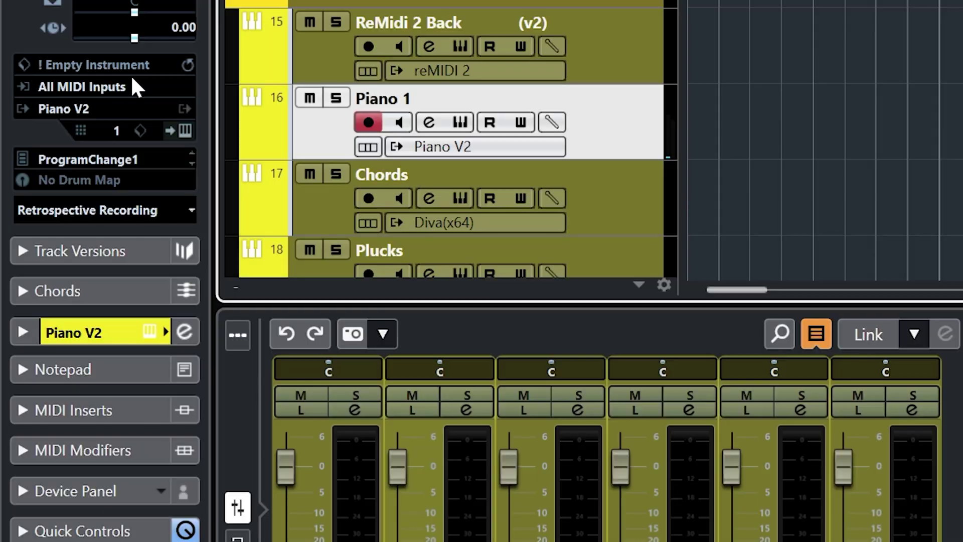
pyautogui.click(61, 200)
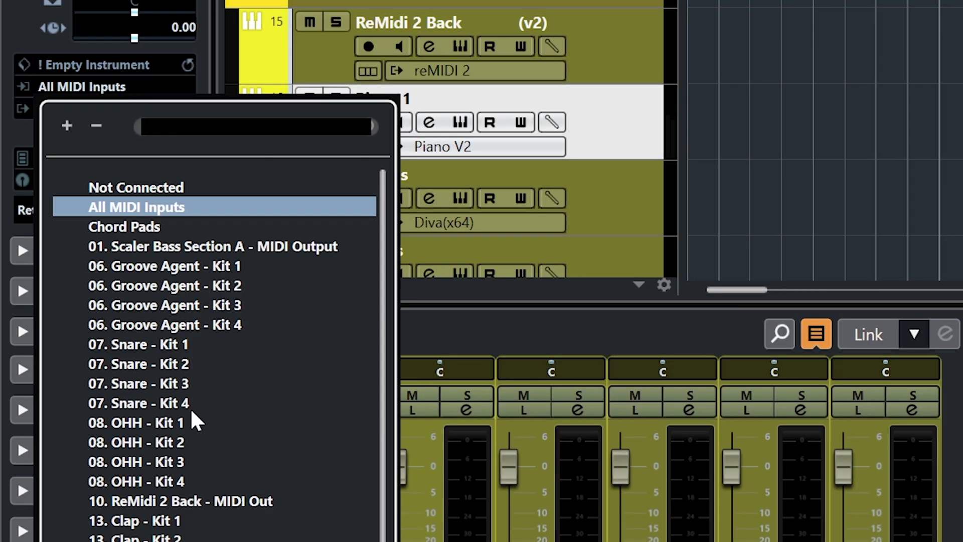
pyautogui.click(220, 501)
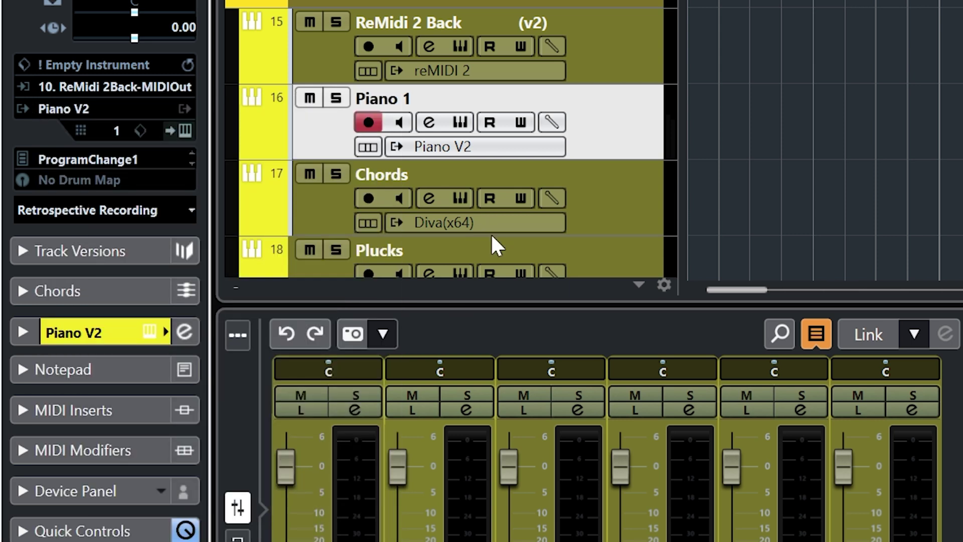
pyautogui.click(403, 125)
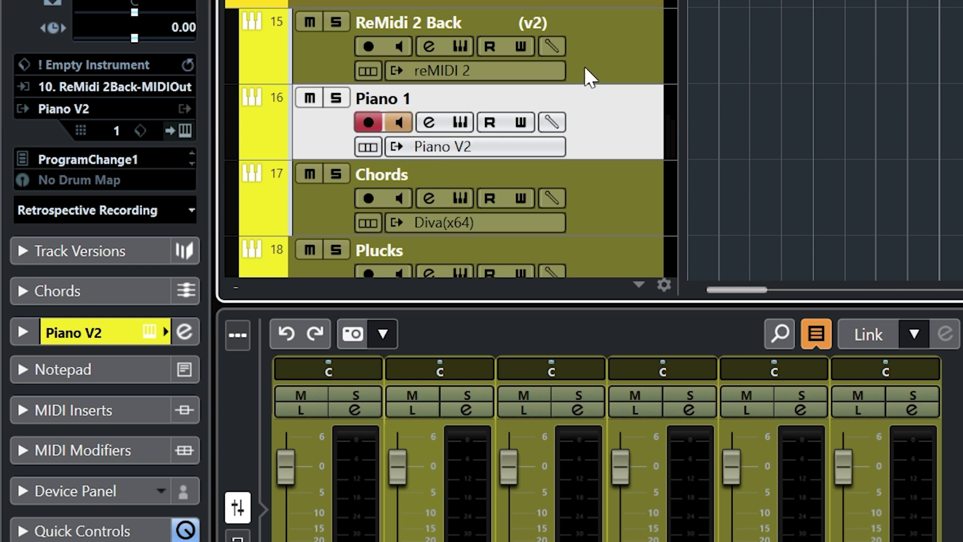
pyautogui.click(618, 50)
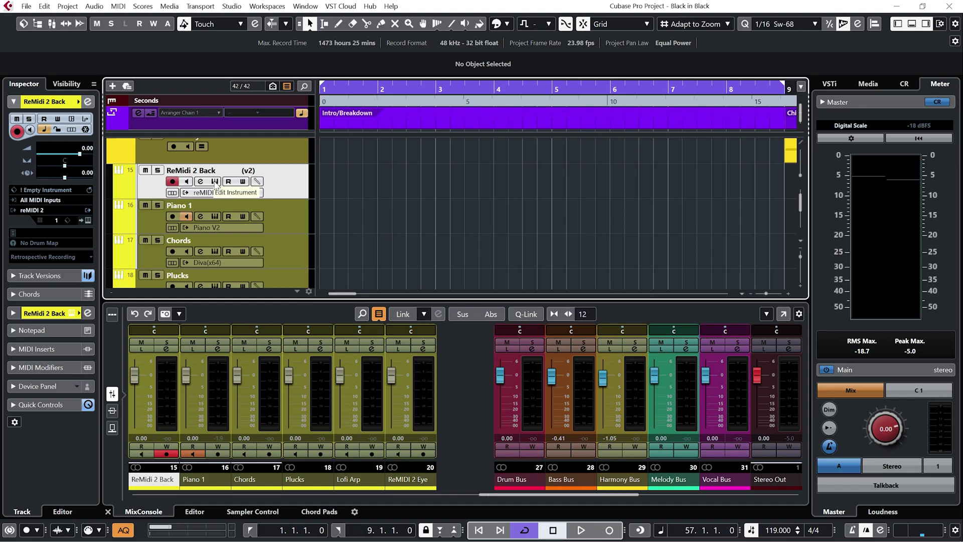
pyautogui.click(460, 46)
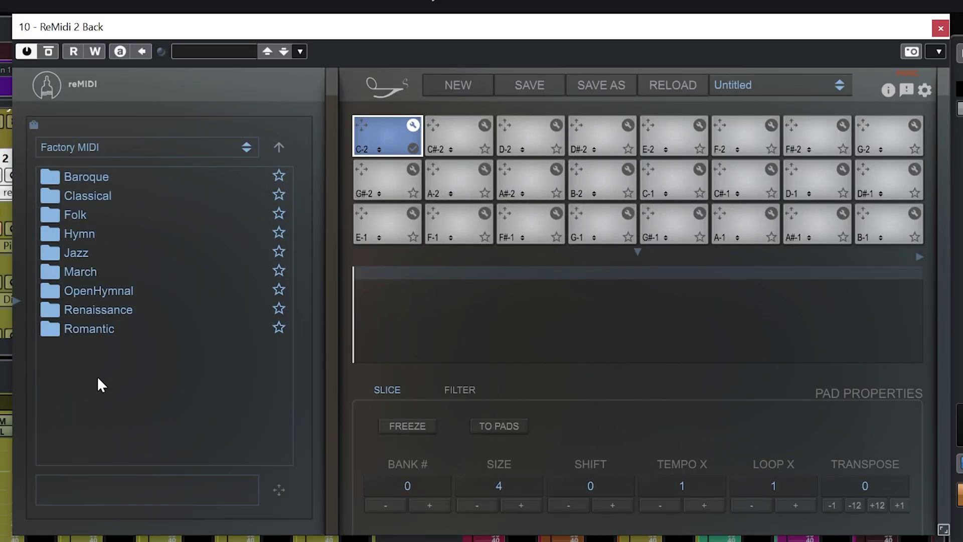
# Step: Browse from Baroque back to Factory MIDI, switch the location to Midi, and open the Rock folder
pyautogui.doubleClick(122, 176)
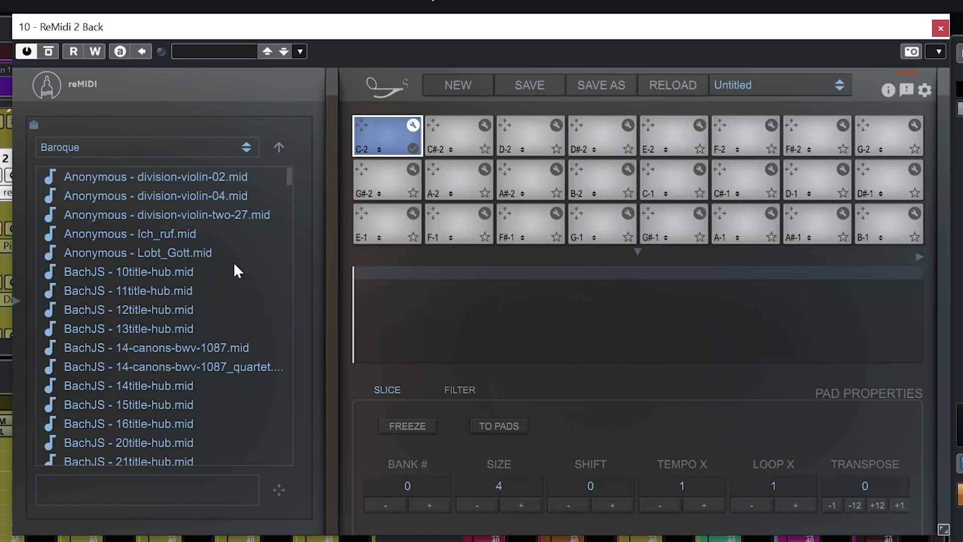
pyautogui.scroll(-20, 234, 262)
pyautogui.scroll(20, 236, 268)
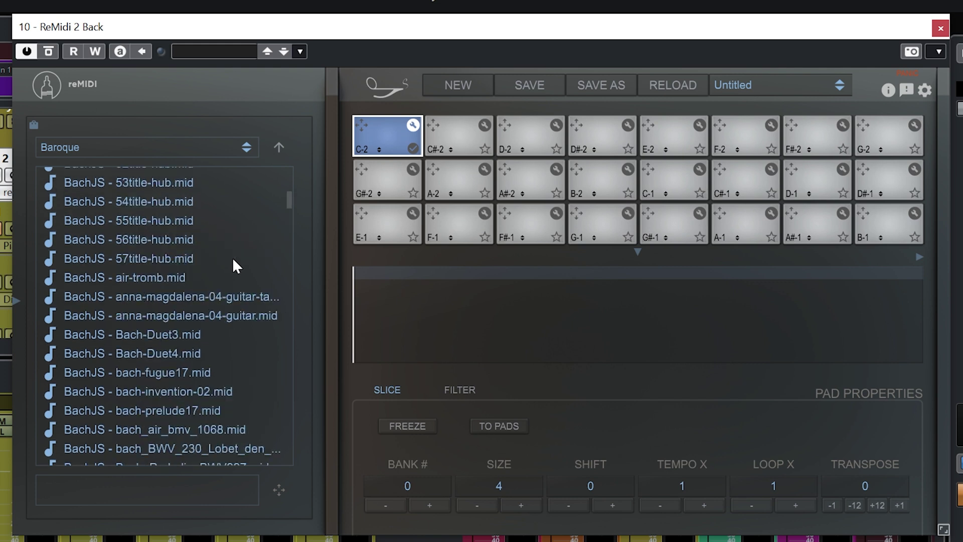
pyautogui.scroll(10, 231, 253)
pyautogui.click(280, 147)
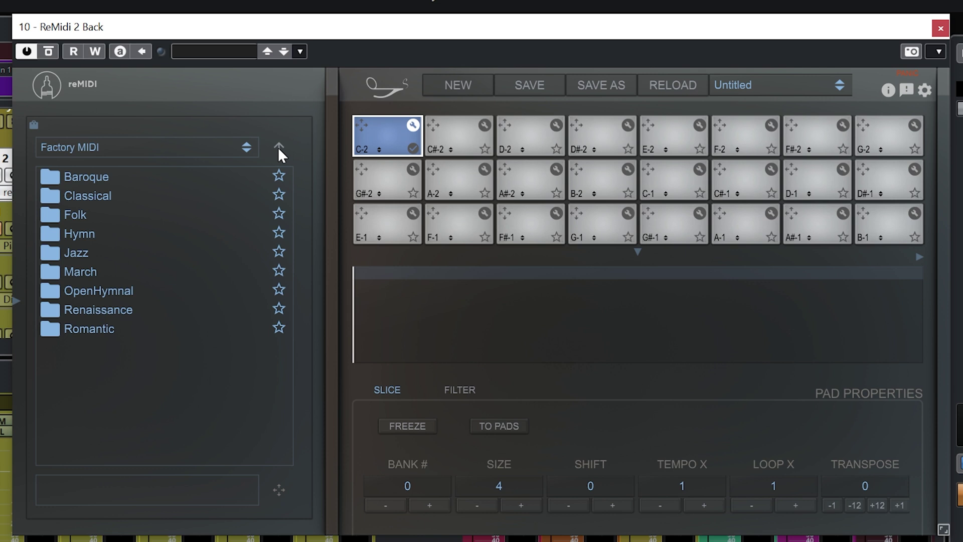
pyautogui.click(182, 146)
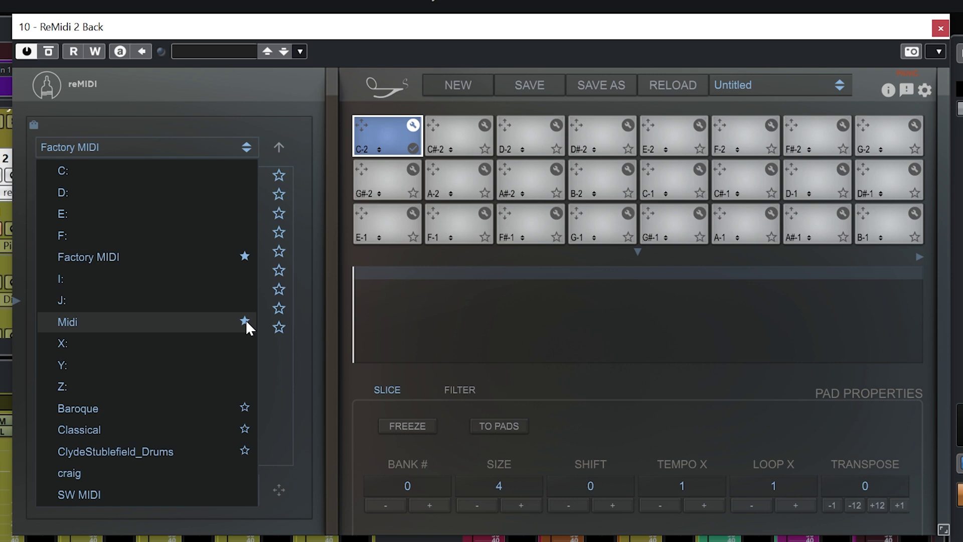
pyautogui.click(189, 325)
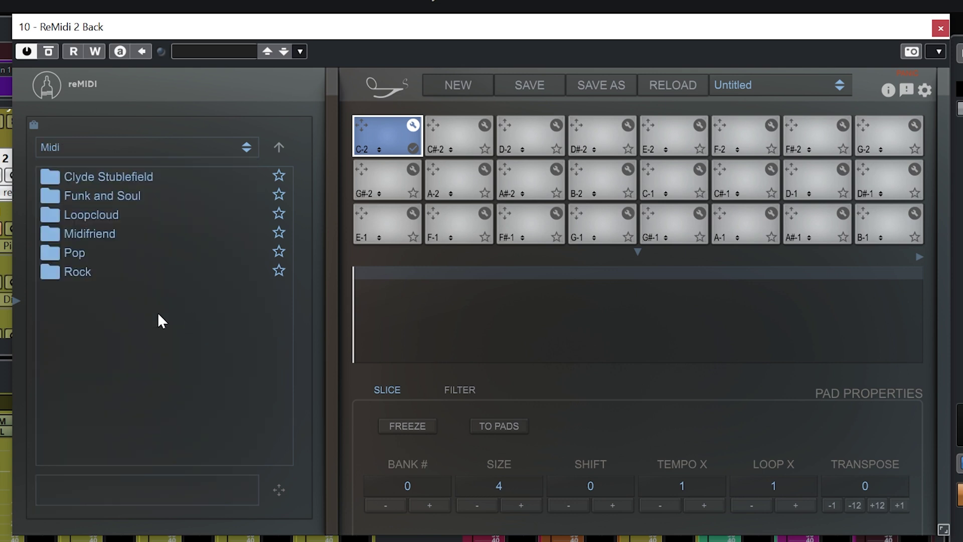
pyautogui.doubleClick(77, 272)
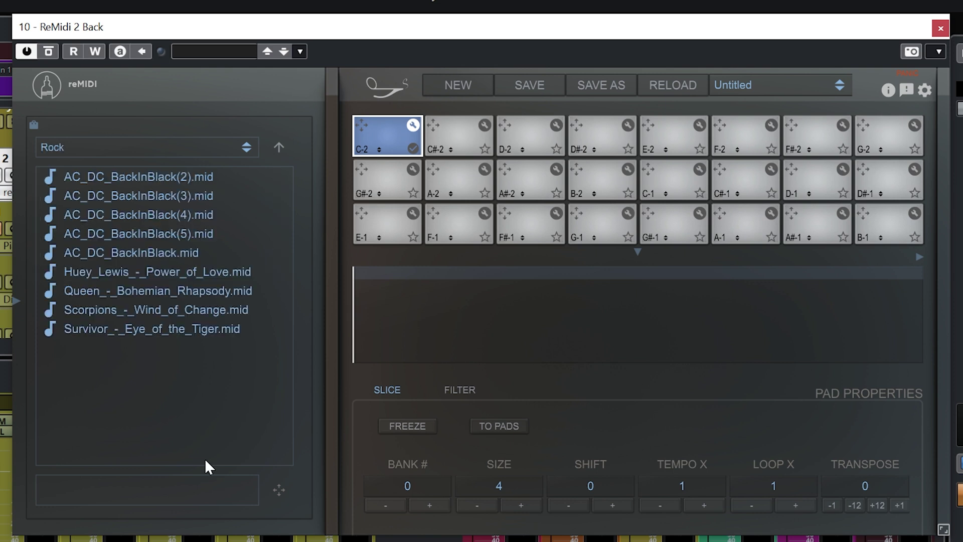
# Step: Load AC_DC_BackInBlack.mid onto pad C-2 and show the pad's properties
pyautogui.click(147, 251)
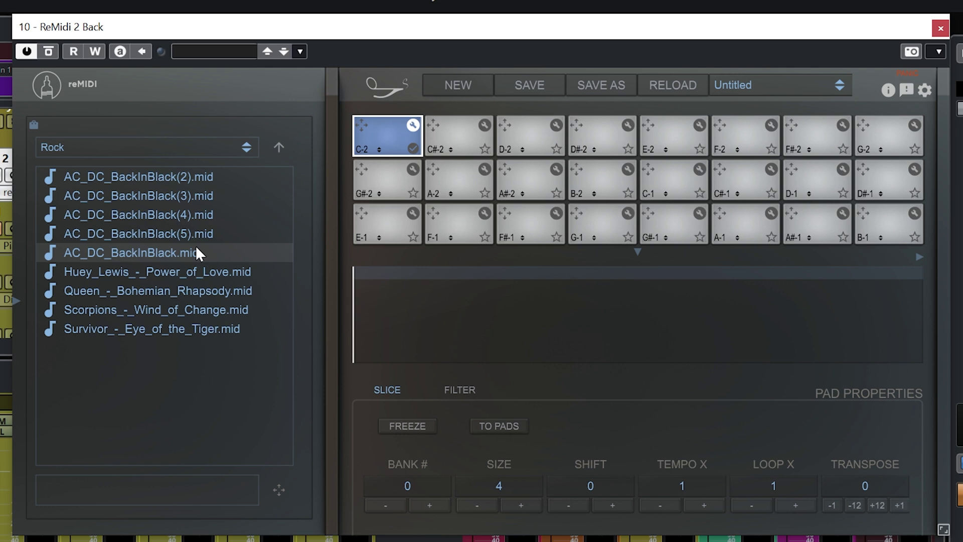
pyautogui.doubleClick(159, 252)
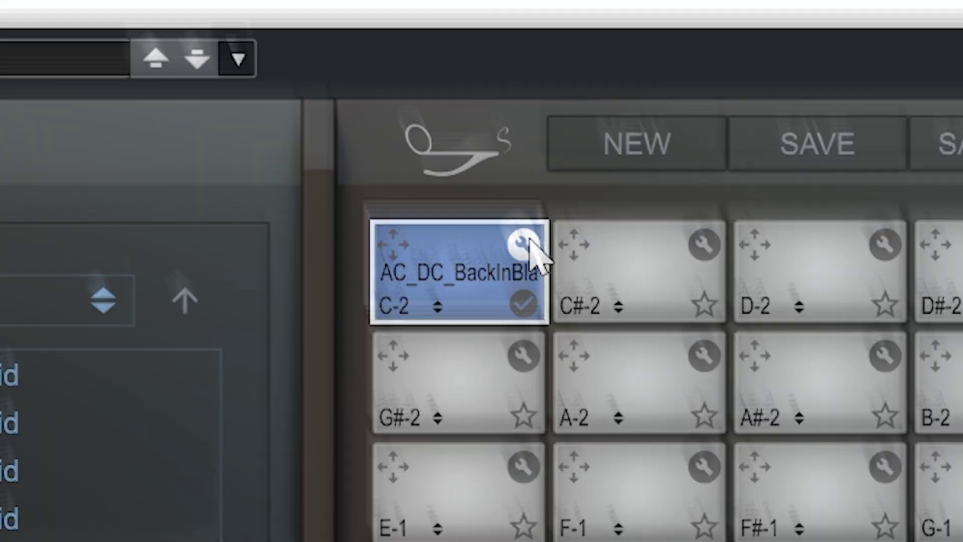
pyautogui.click(524, 246)
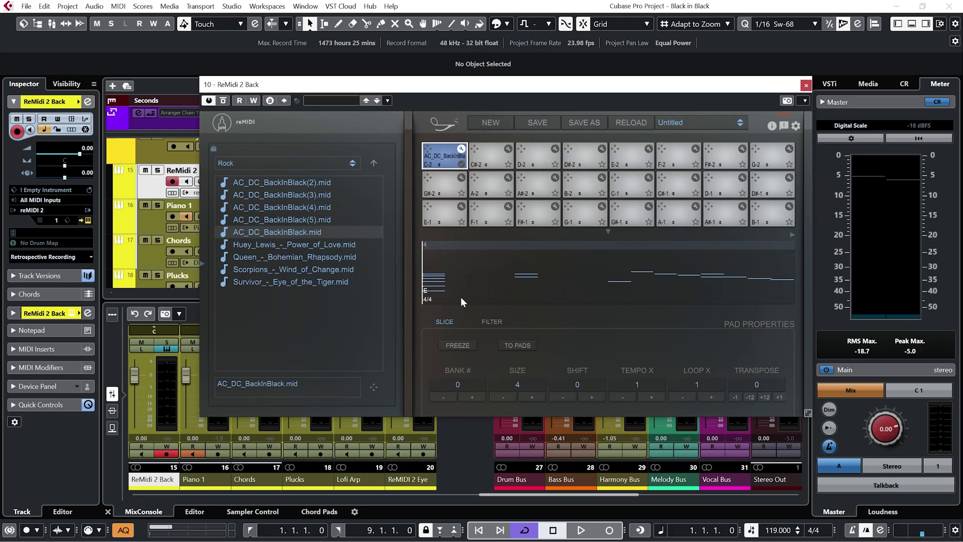
# Step: In pad C-2's FILTER tab, disable the Cymbal, Bass Drum, Snare and Bass tracks
pyautogui.click(488, 323)
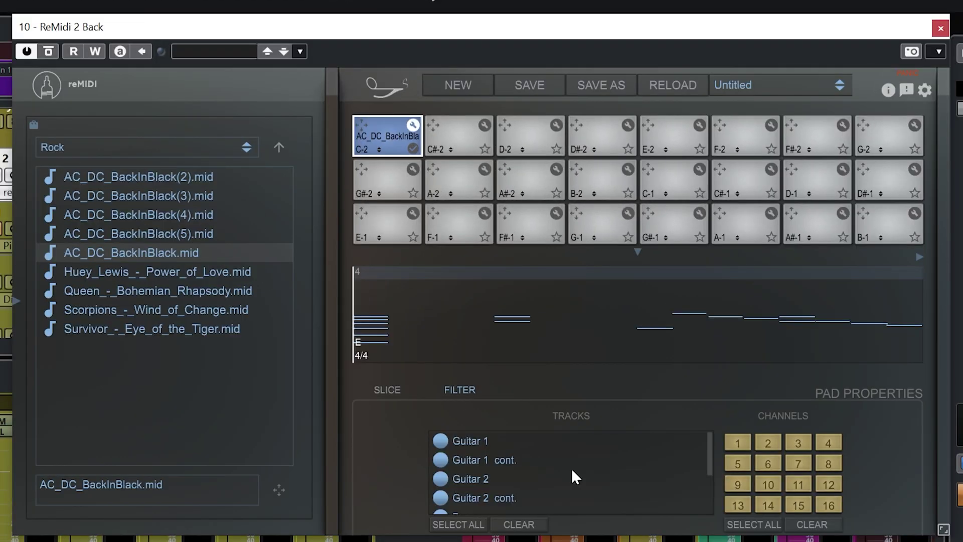
pyautogui.scroll(-3, 571, 470)
pyautogui.scroll(3, 572, 470)
pyautogui.scroll(-3, 575, 476)
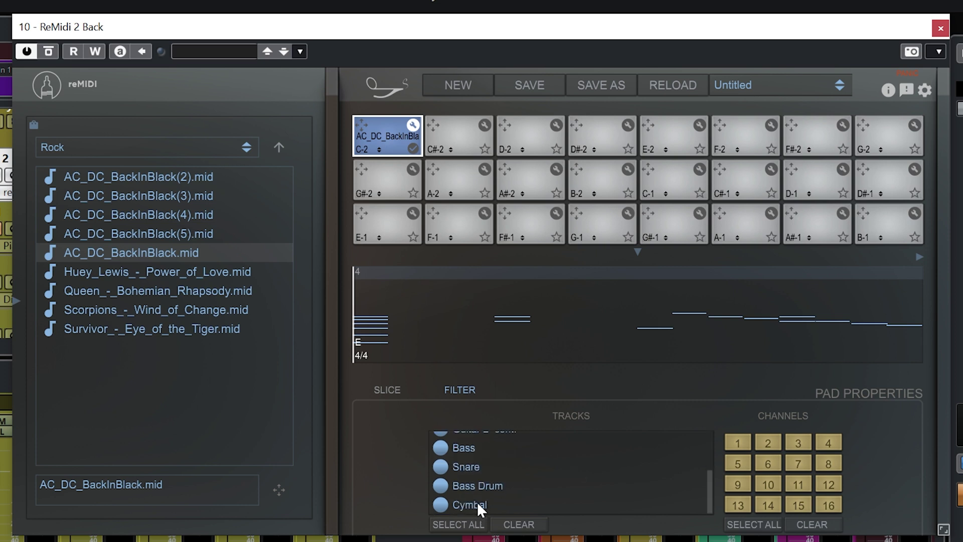
pyautogui.click(440, 505)
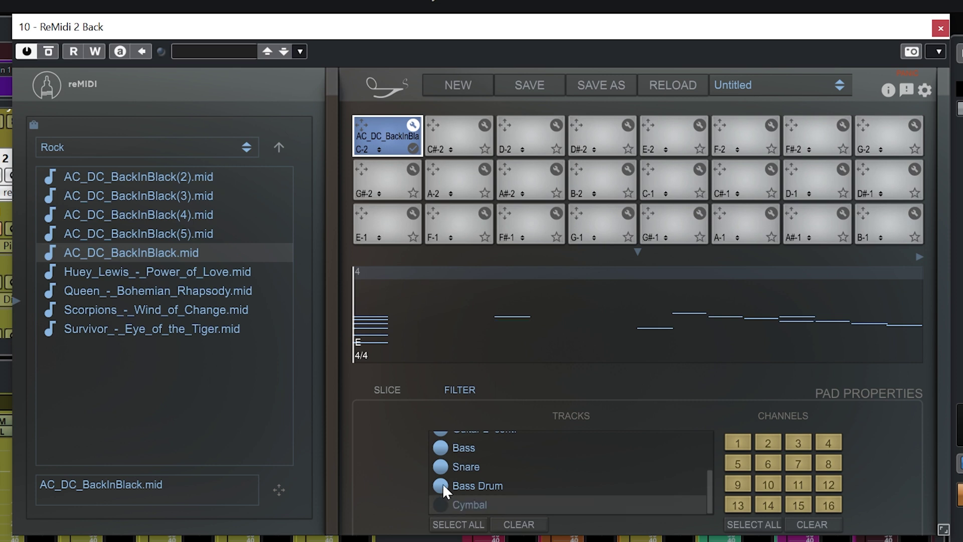
pyautogui.click(441, 483)
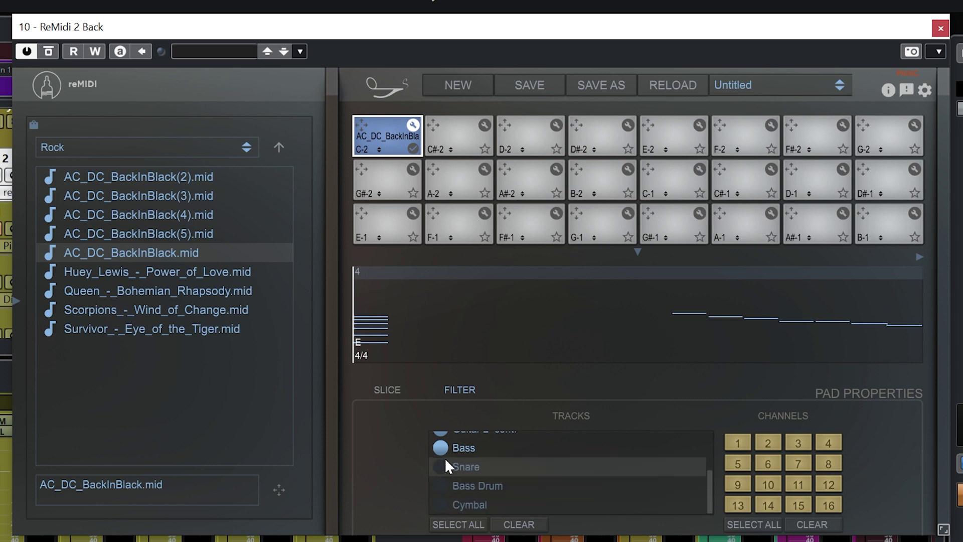
pyautogui.click(444, 459)
pyautogui.click(442, 449)
pyautogui.scroll(3, 559, 478)
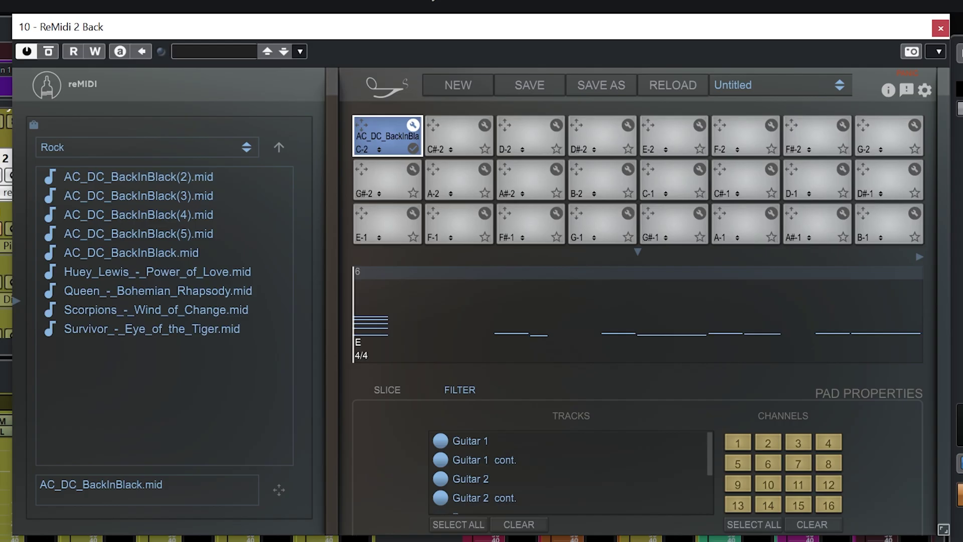
# Step: In the SLICE tab, set the pad's slice size to 2 and shift to 1.5
pyautogui.click(388, 391)
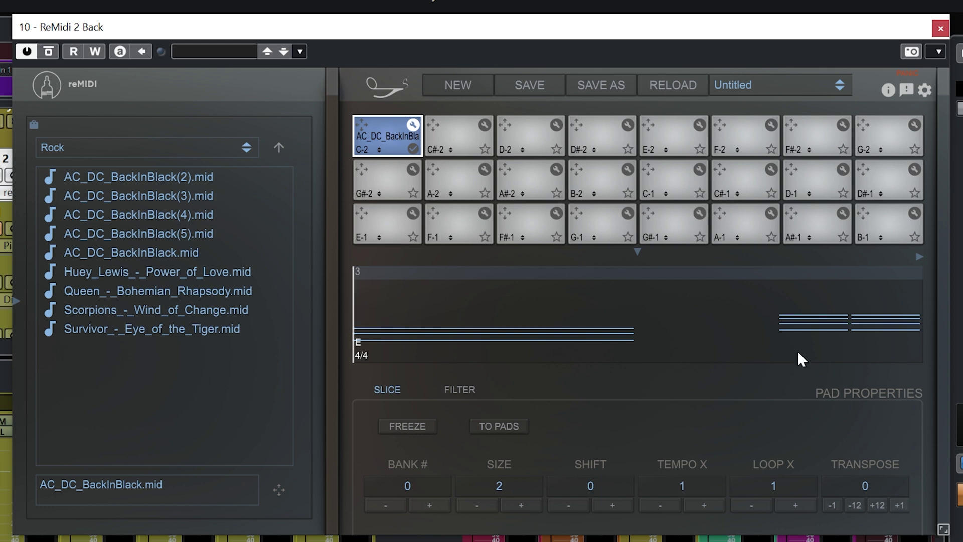
pyautogui.click(616, 500)
pyautogui.click(616, 500)
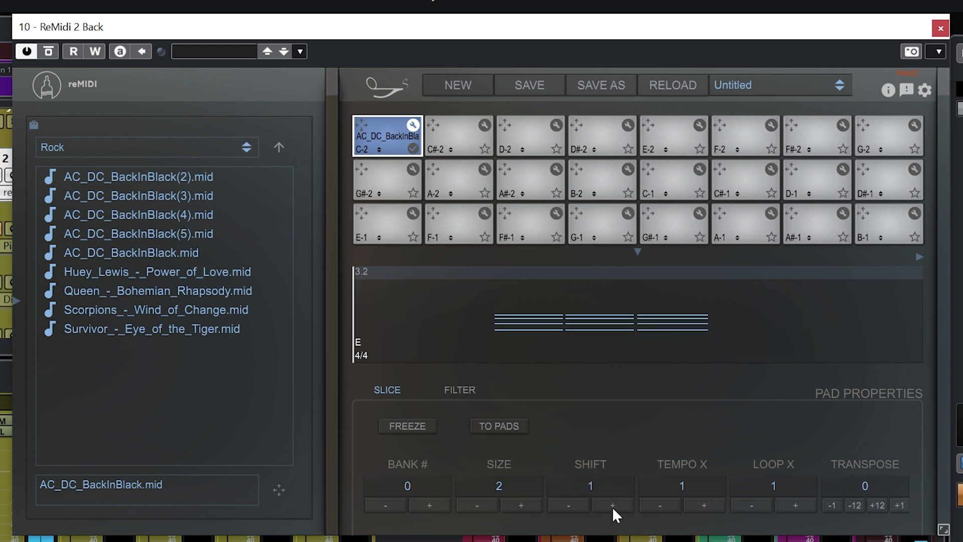
pyautogui.click(612, 505)
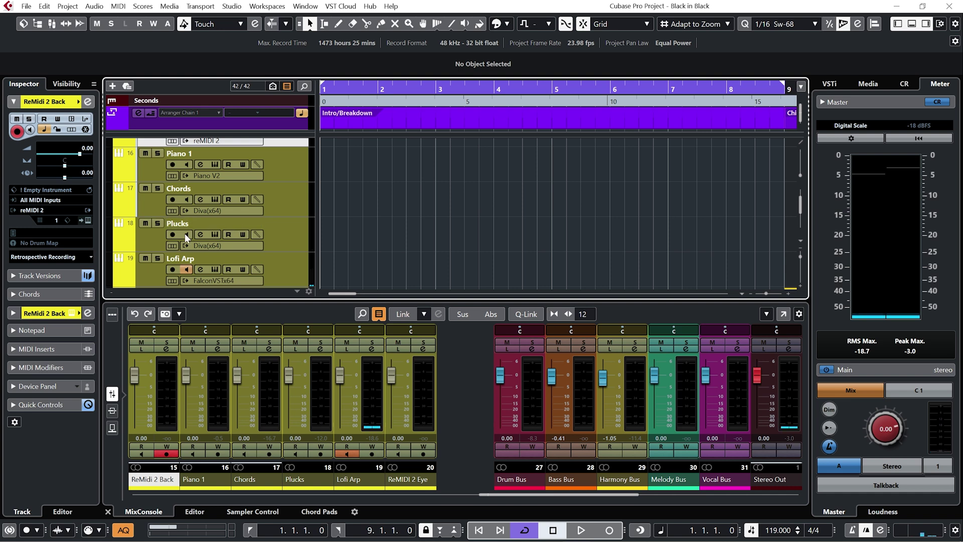
# Step: Turn on input monitoring for the Plucks and Chords tracks
pyautogui.click(186, 234)
pyautogui.click(186, 199)
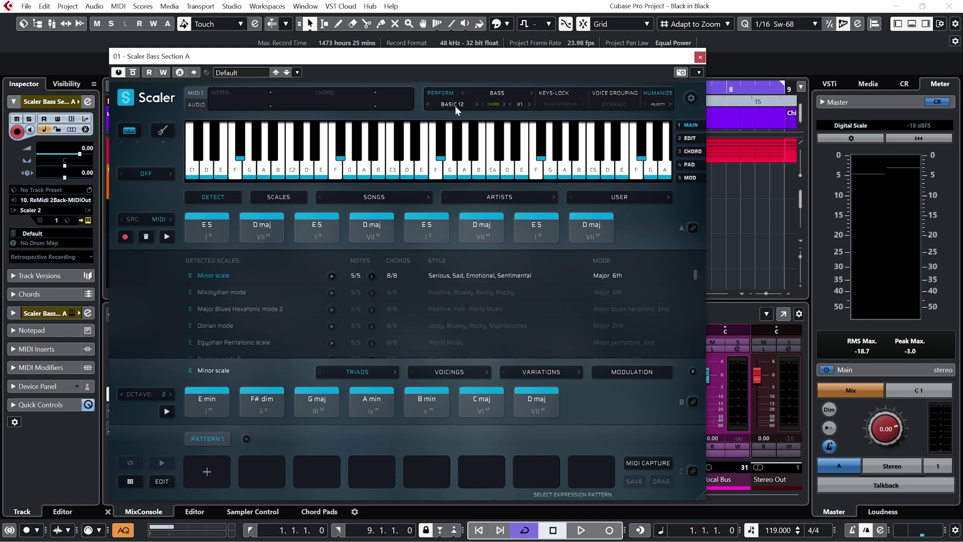
pyautogui.click(699, 57)
pyautogui.scroll(-4, 410, 203)
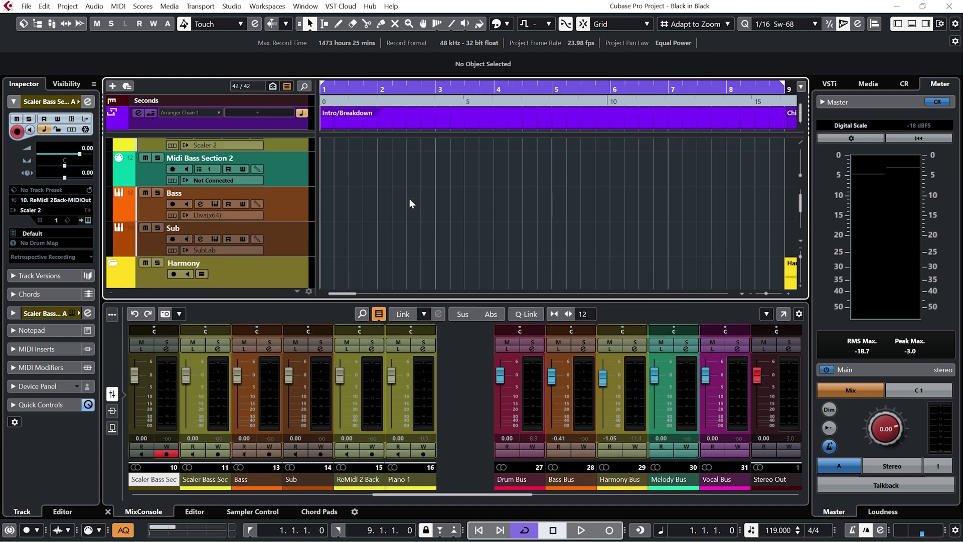
pyautogui.click(213, 204)
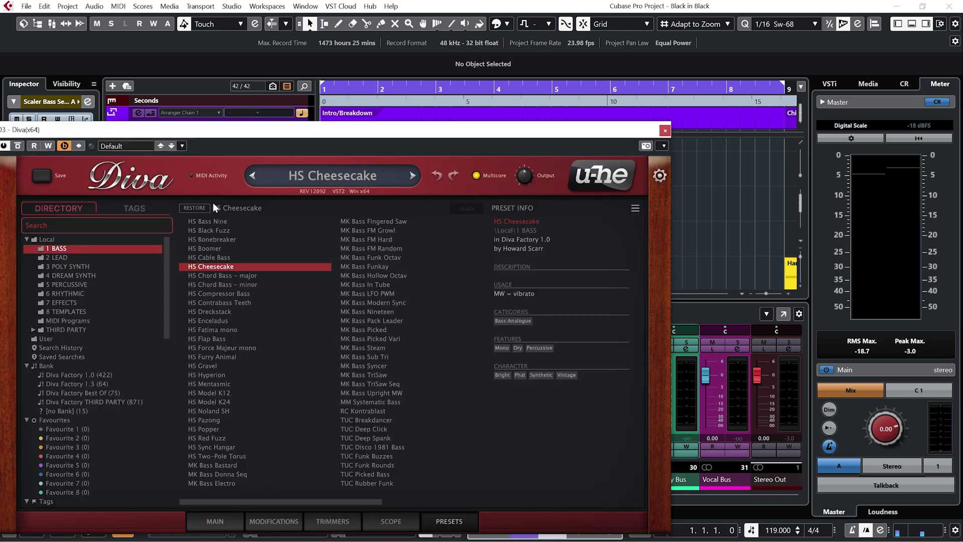
pyautogui.moveTo(297, 137); pyautogui.dragTo(469, 80)
pyautogui.click(387, 465)
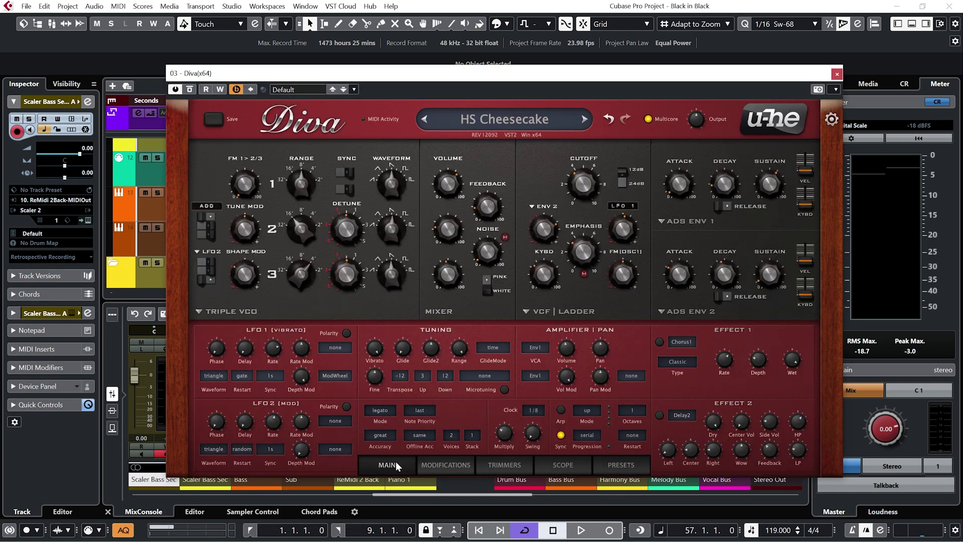
pyautogui.click(837, 74)
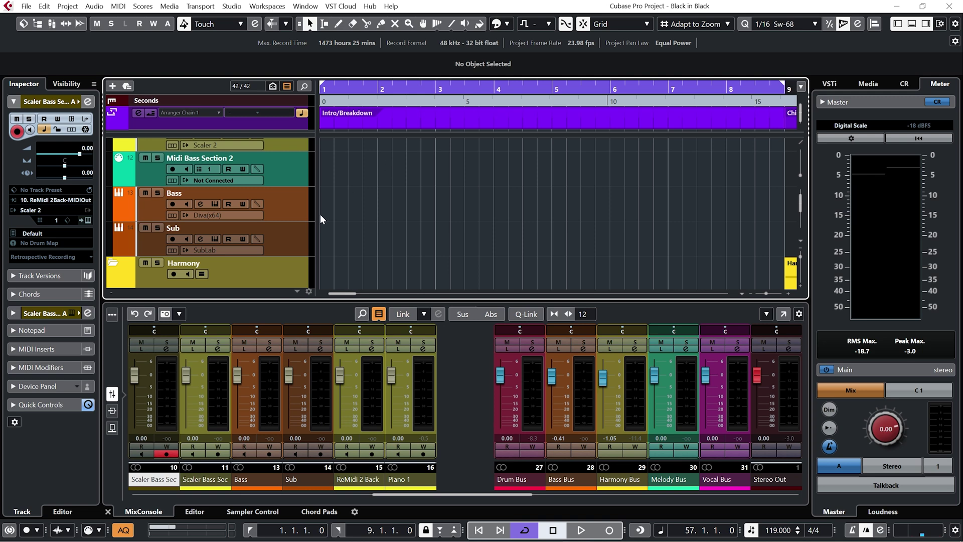
pyautogui.click(302, 243)
pyautogui.click(215, 239)
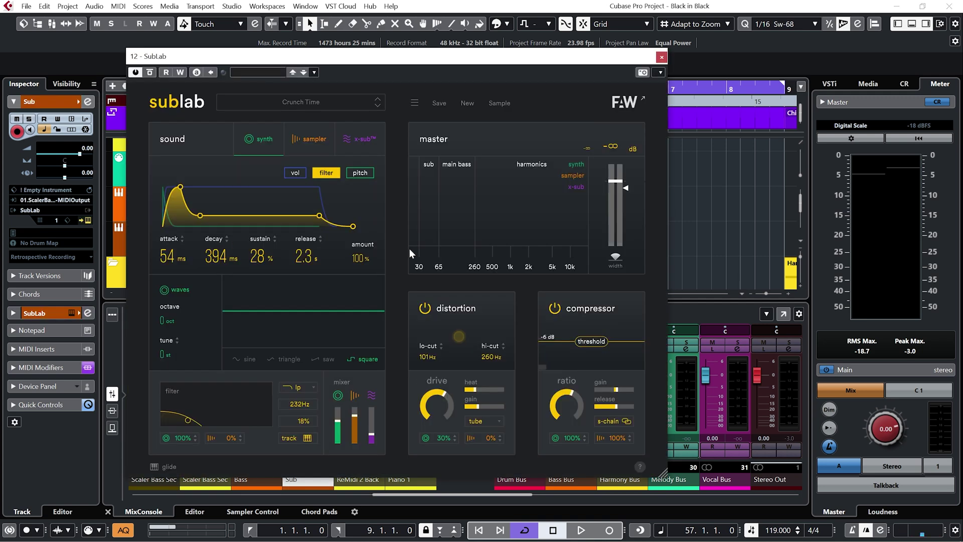
pyautogui.click(662, 57)
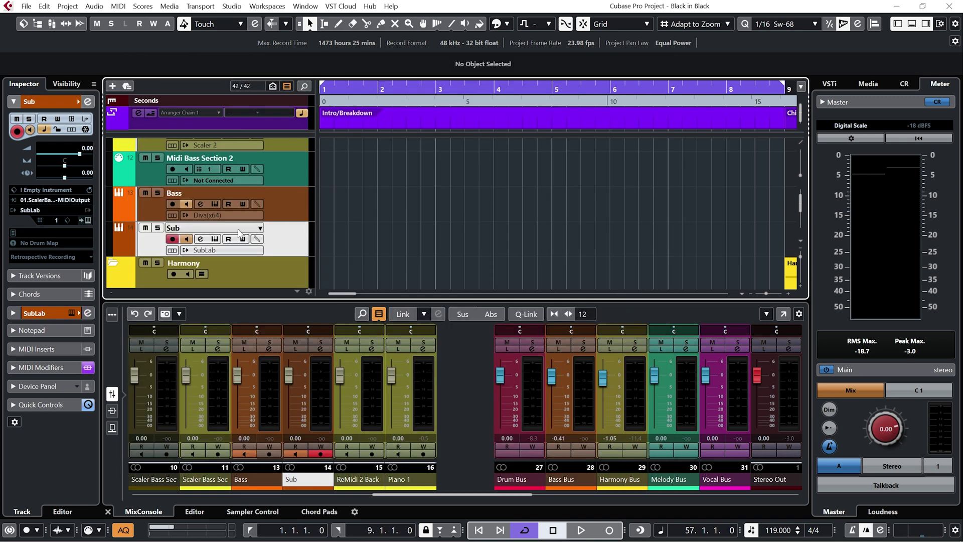
pyautogui.scroll(1, 358, 218)
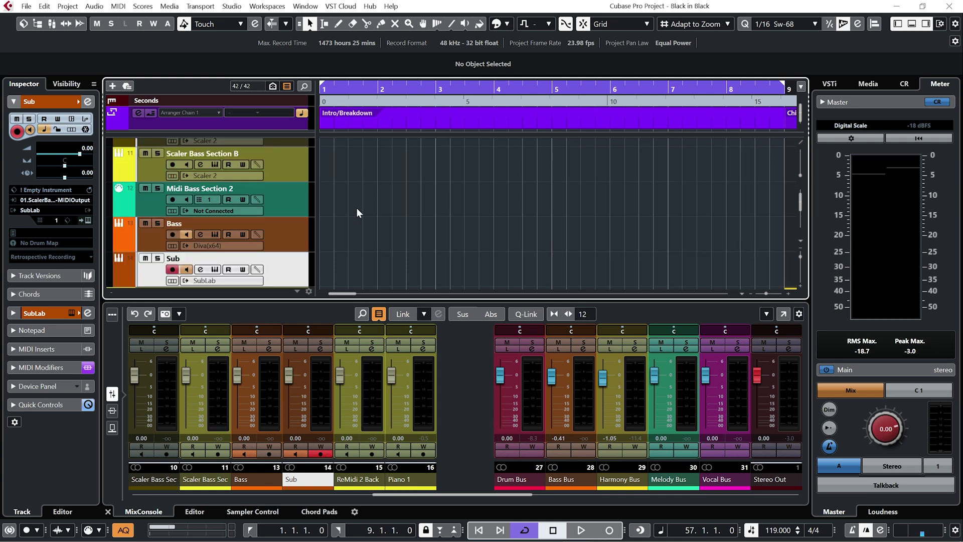
# Step: Select the ReMidi 2 Back track to show its reMIDI 2 and start playback
pyautogui.press('Down')
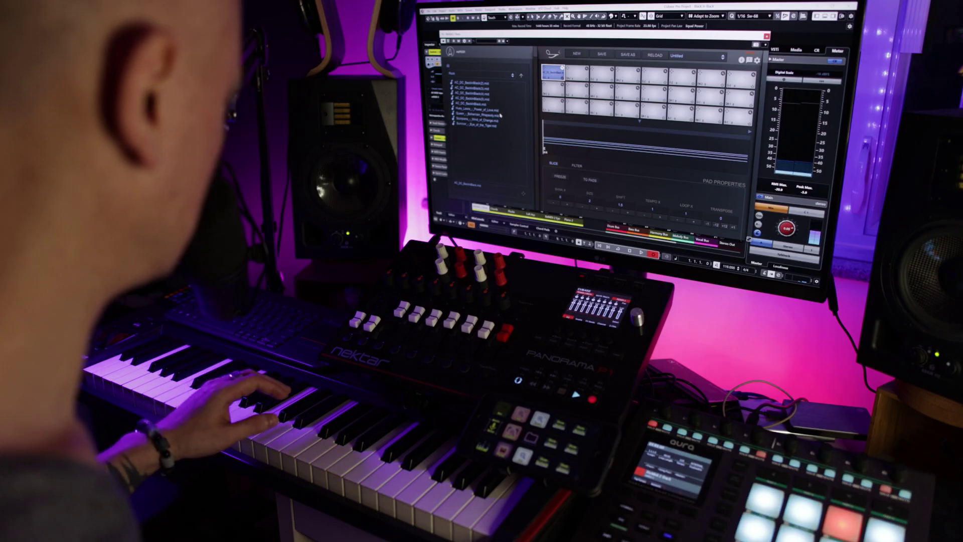
pyautogui.press('space')
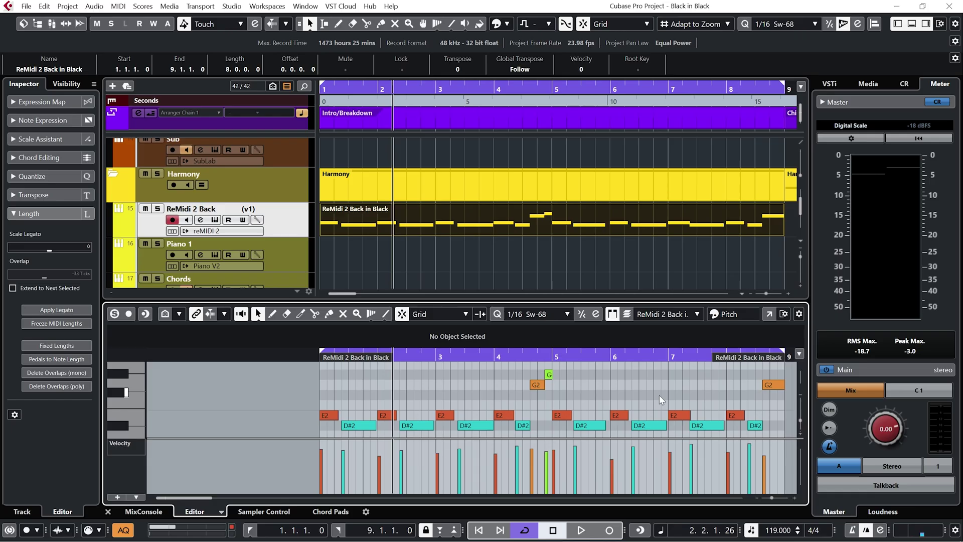
# Step: Return to the project start, let the Back in Black part play, then stop
pyautogui.press('Home')
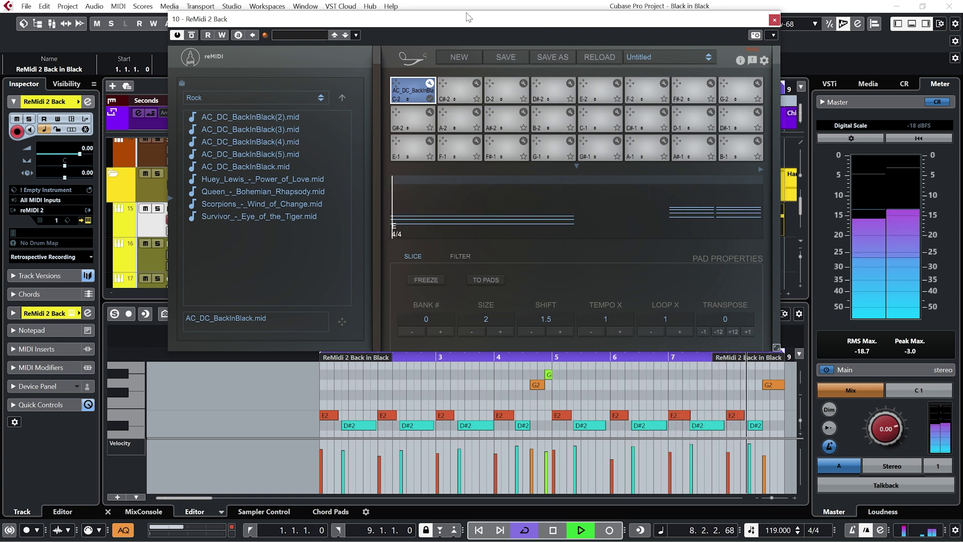
pyautogui.press('space')
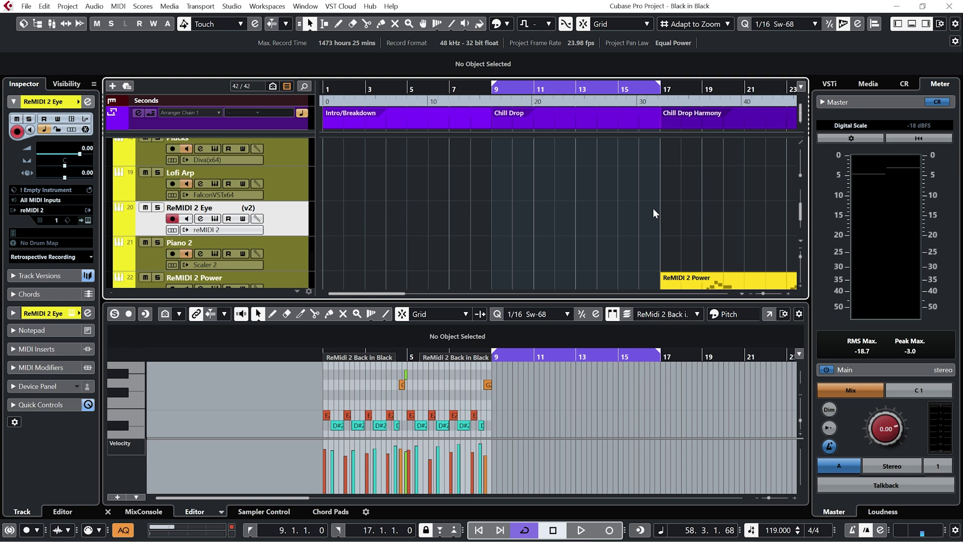
# Step: Load Survivor_-_Eye_of_the_Tiger.mid onto ReMIDI 2 Eye's pad C-2
pyautogui.click(214, 219)
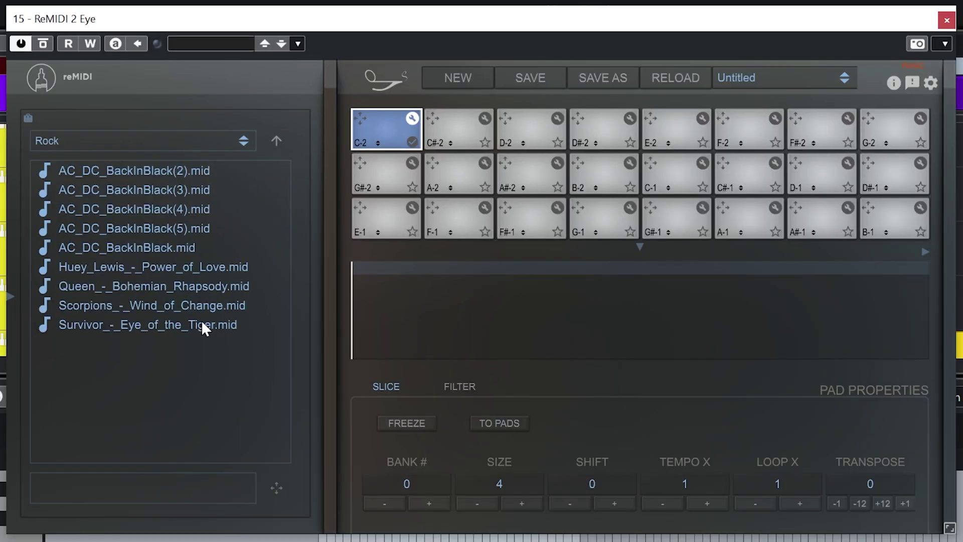
pyautogui.click(198, 325)
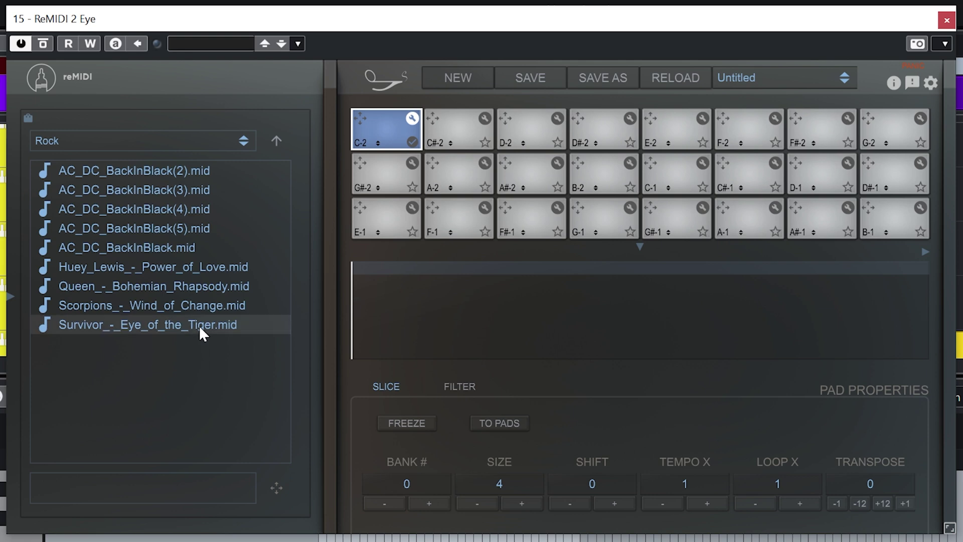
pyautogui.doubleClick(198, 325)
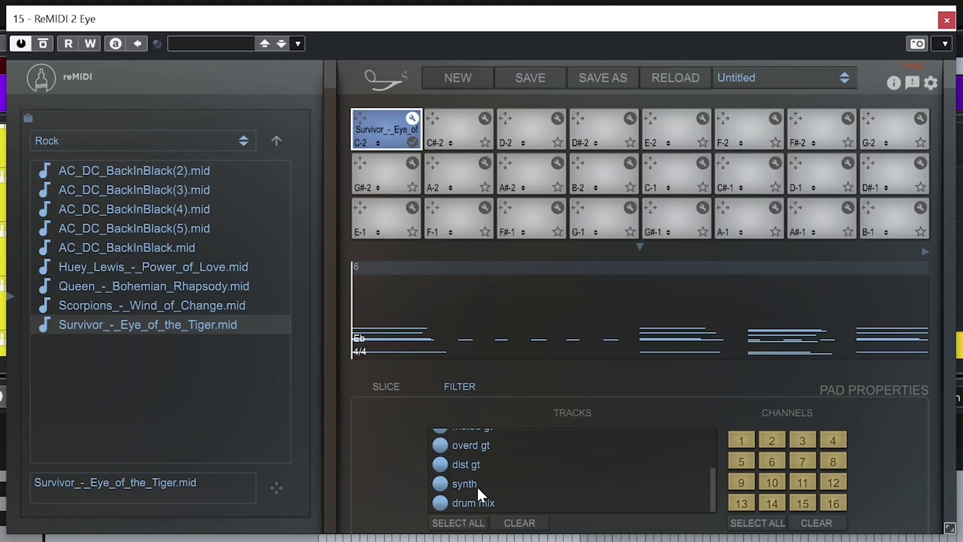
# Step: Switch off the drum mix, synth, dist gt and muted gt tracks in the pad's filter
pyautogui.click(441, 501)
pyautogui.click(441, 484)
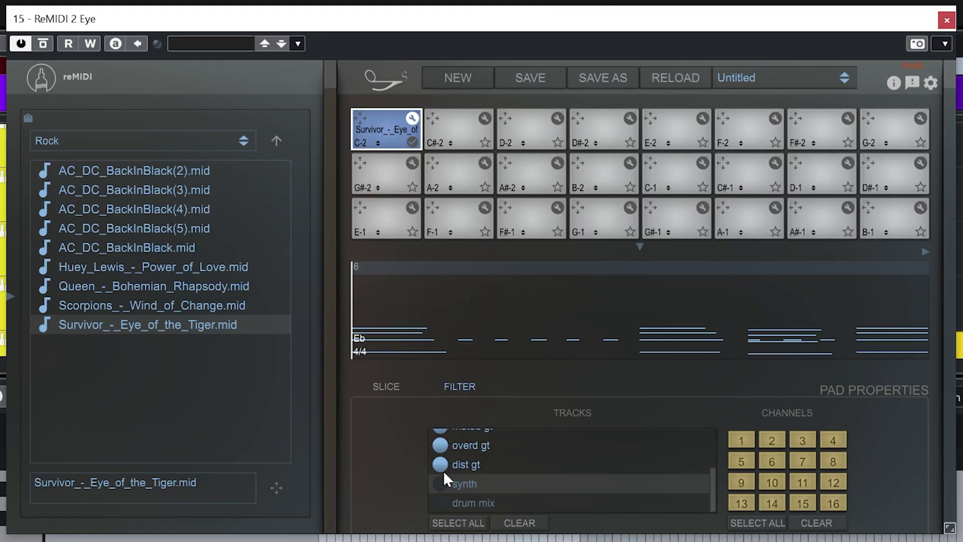
pyautogui.click(440, 465)
pyautogui.click(440, 429)
pyautogui.scroll(3, 442, 435)
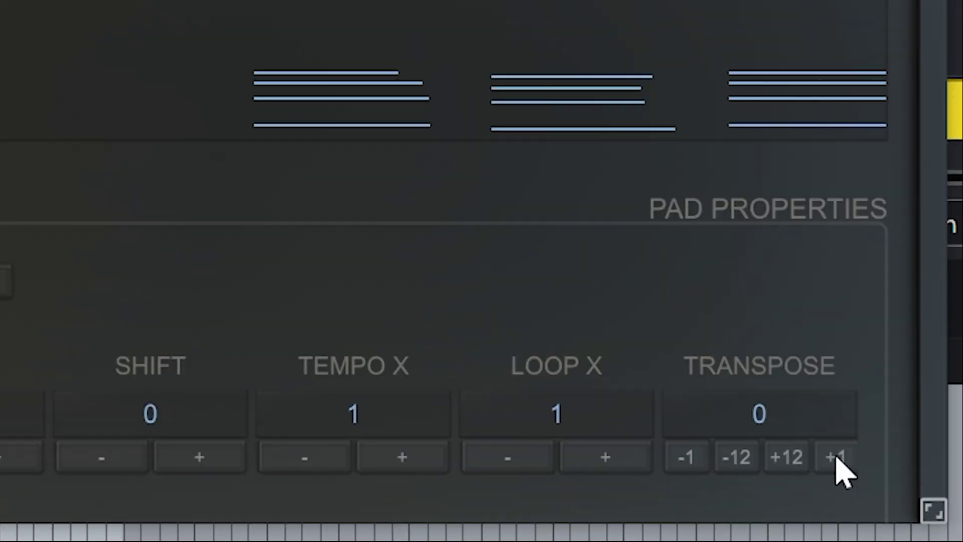
# Step: Raise the Eye of the Tiger pad's transpose to +4 semitones and freeze it
pyautogui.click(890, 493)
pyautogui.click(890, 493)
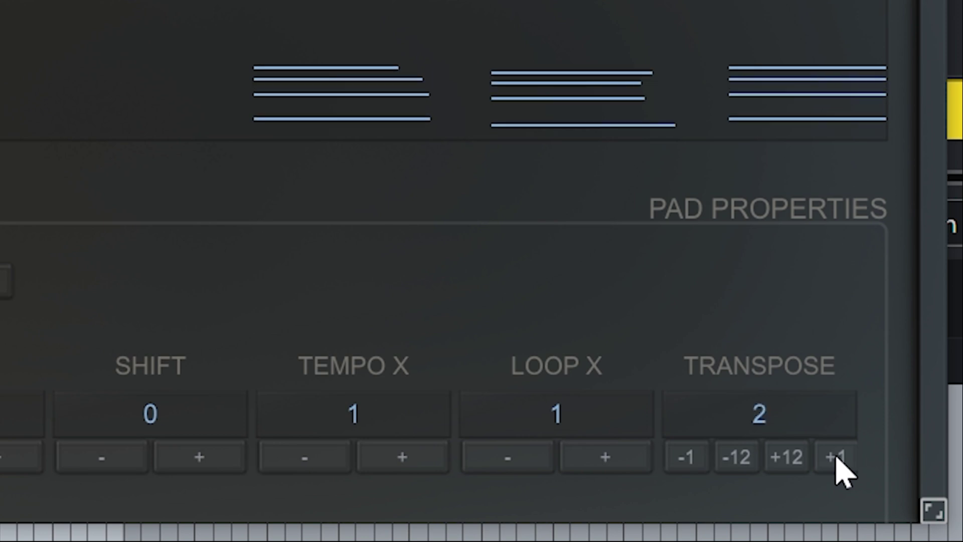
pyautogui.click(890, 493)
pyautogui.click(836, 457)
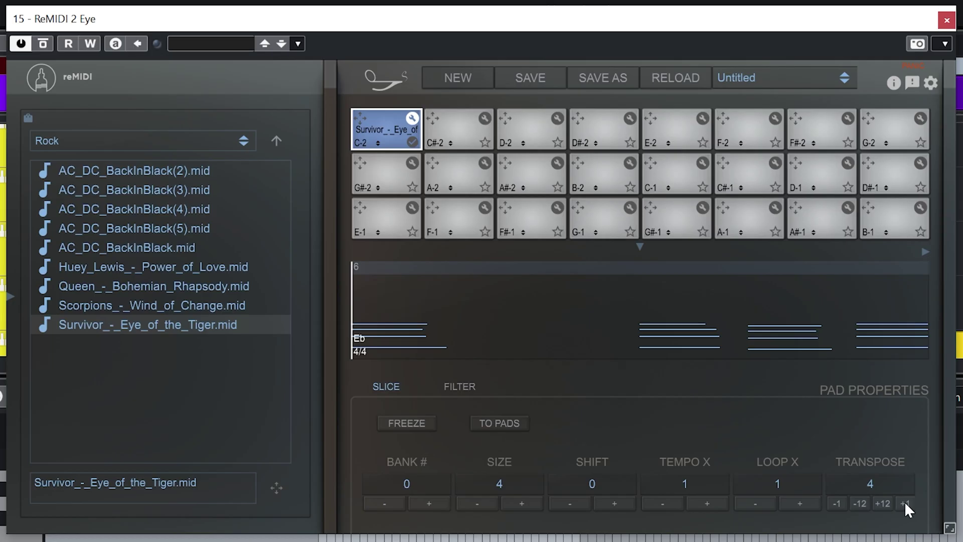
pyautogui.click(393, 429)
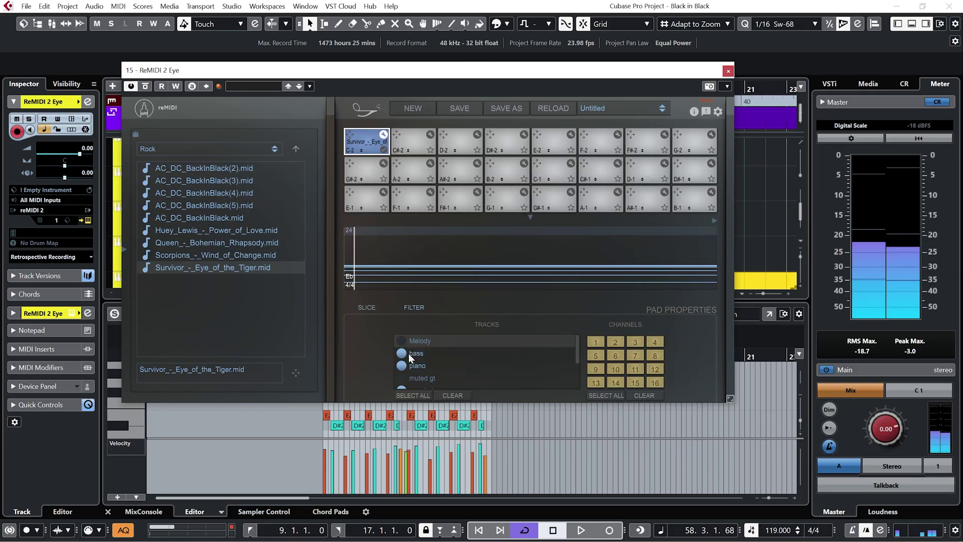
# Step: Switch off the bass track in the Eye of the Tiger pad's FILTER list
pyautogui.click(401, 353)
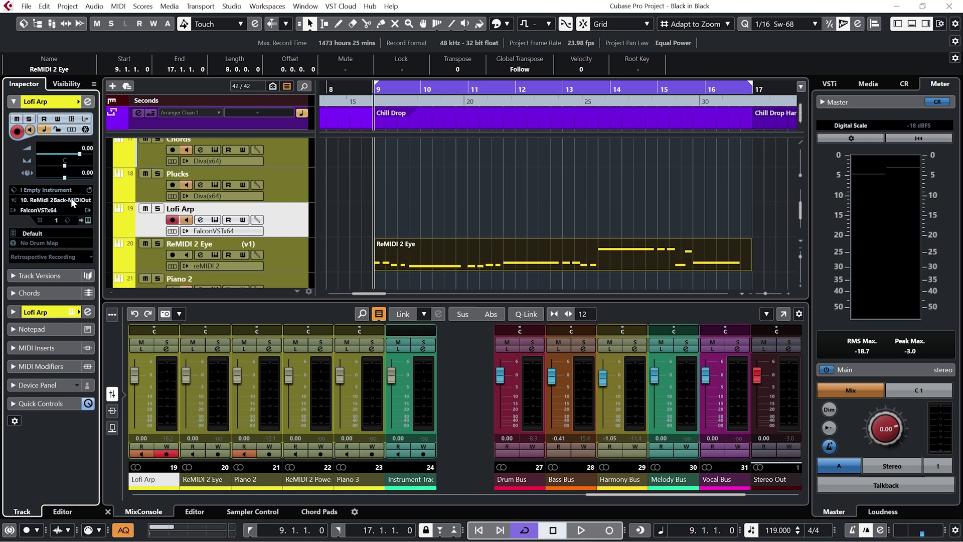
# Step: Add a MIDI track named 'ReMIDI Tiger' below the Piano 2 track
pyautogui.click(289, 251)
pyautogui.scroll(-2, 295, 231)
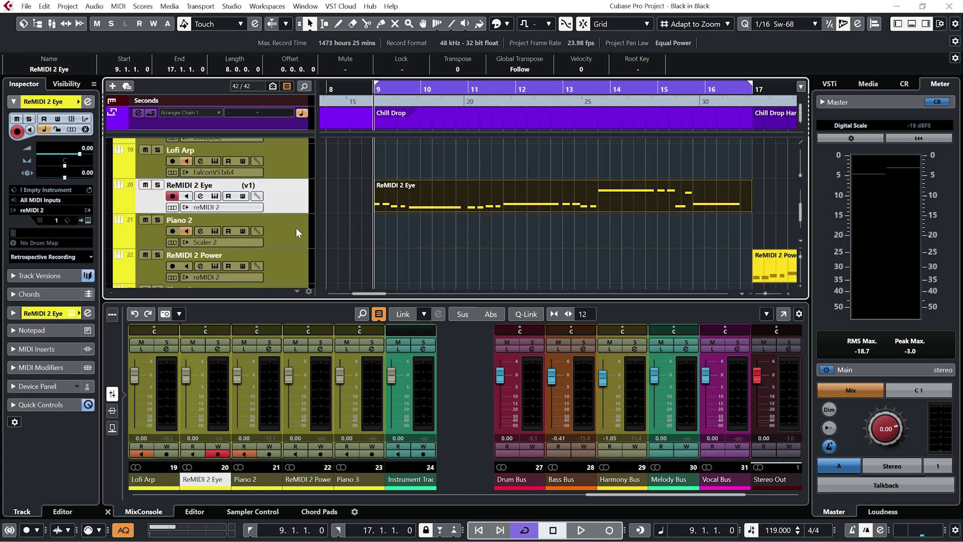
pyautogui.click(289, 233)
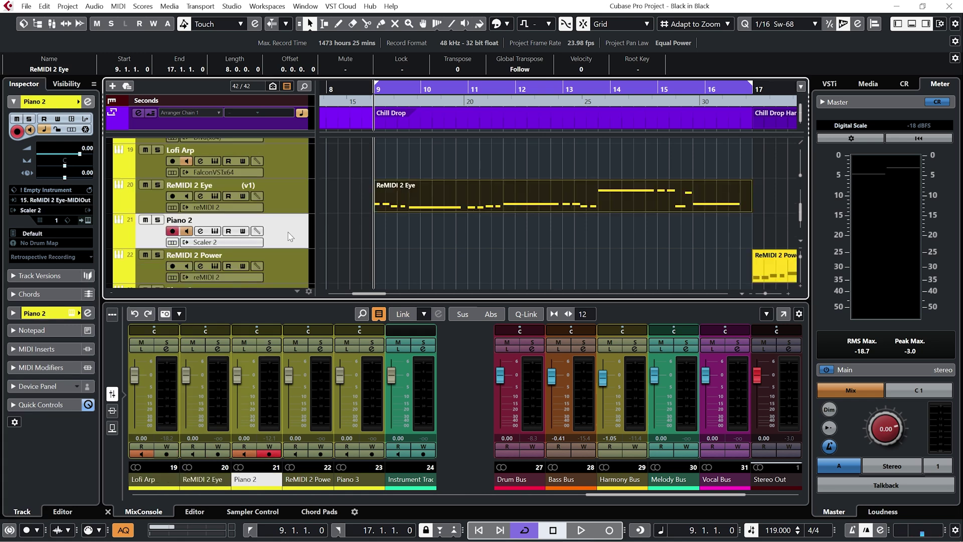
pyautogui.rightClick(290, 236)
pyautogui.moveTo(371, 240)
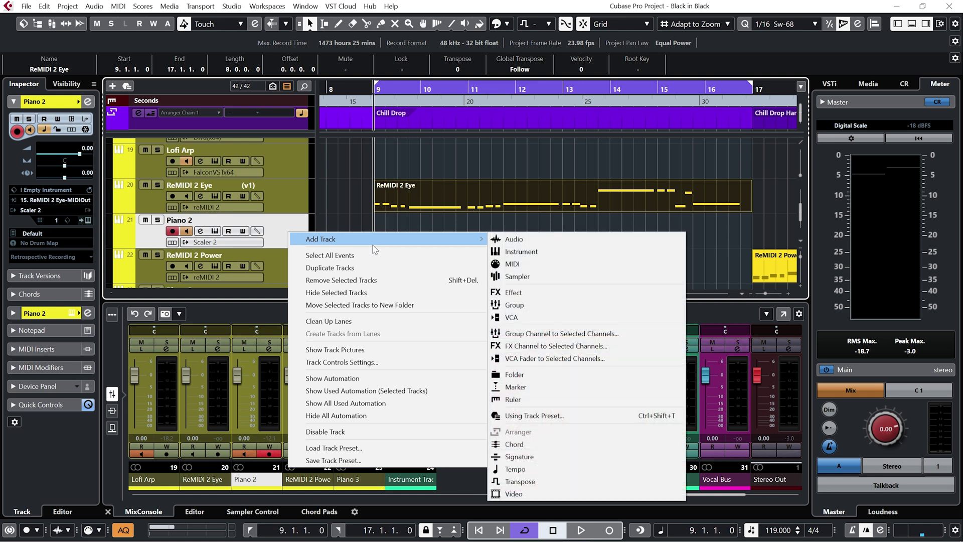
pyautogui.click(513, 268)
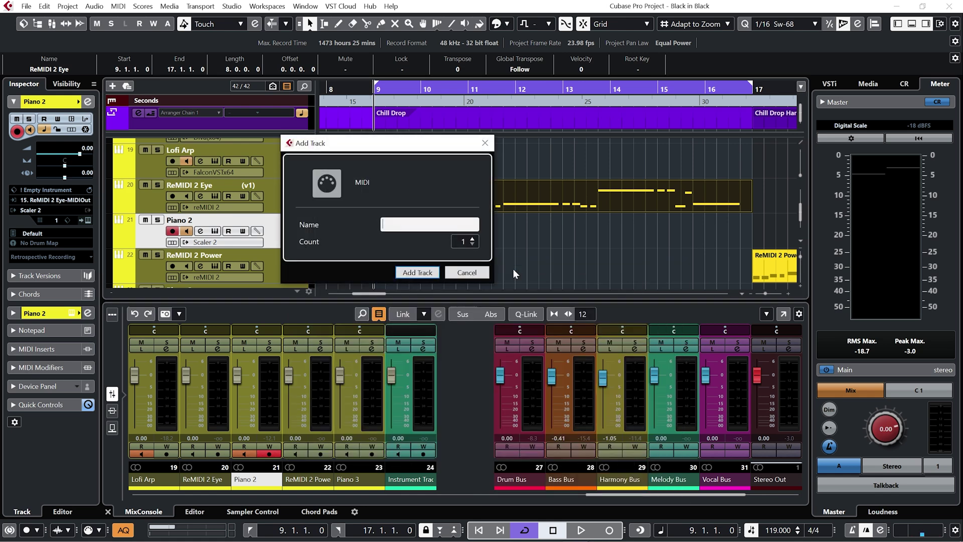
pyautogui.write('ReMIDI Tiger')
pyautogui.click(417, 272)
# Step: Set ReMIDI Tiger's MIDI input to Not Connected and its channel to 1
pyautogui.click(42, 101)
pyautogui.click(67, 200)
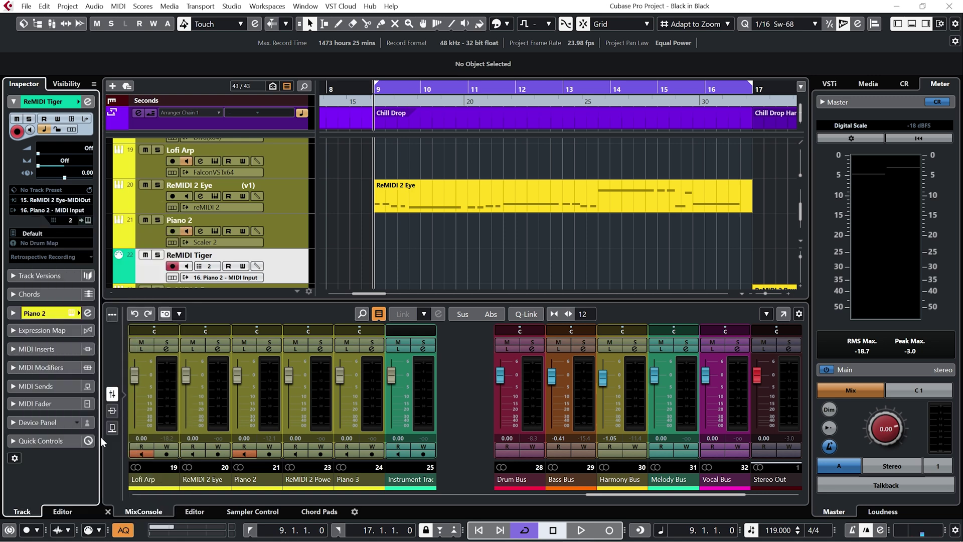
pyautogui.click(66, 210)
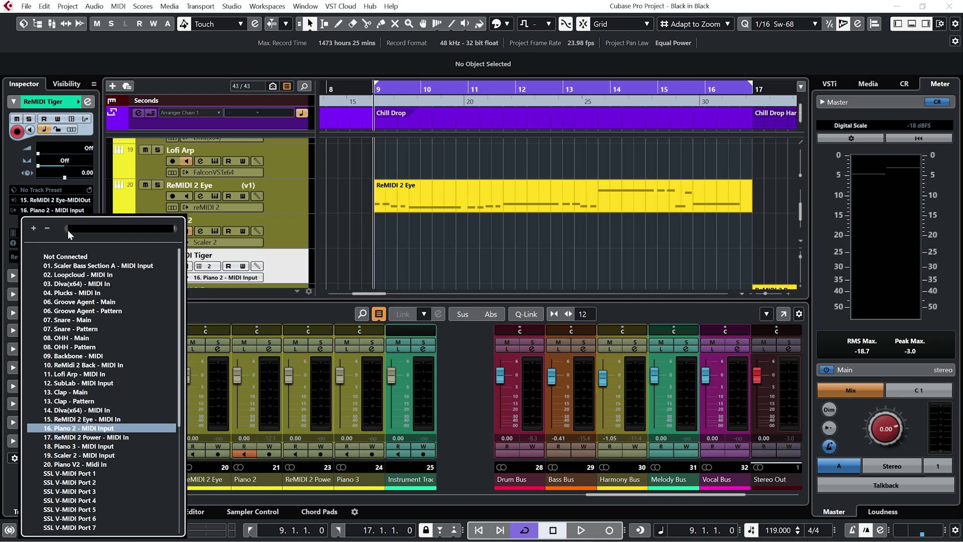
pyautogui.click(65, 257)
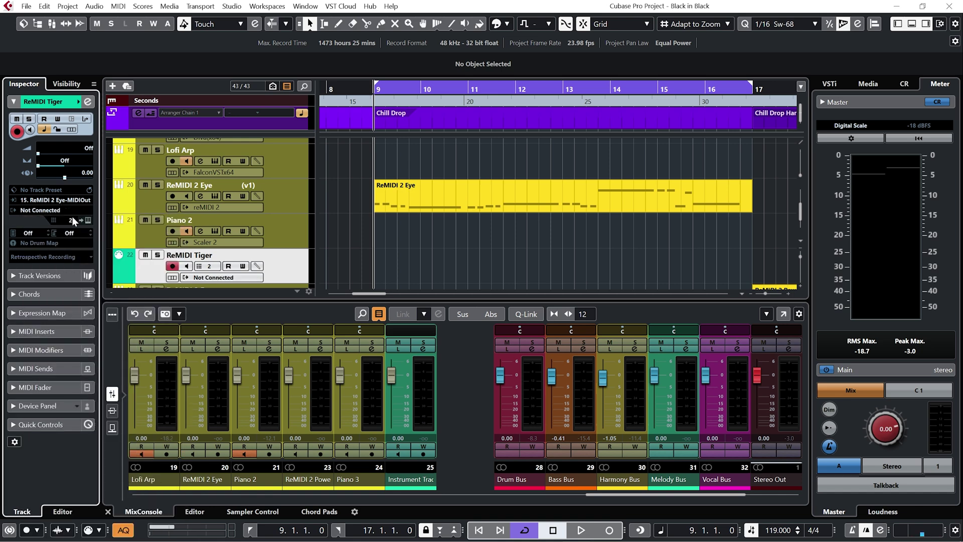
pyautogui.click(71, 220)
pyautogui.click(83, 243)
# Step: Route ReMIDI Tiger's first MIDI send to 04. Plucks - MIDI In, then audition playback
pyautogui.click(15, 369)
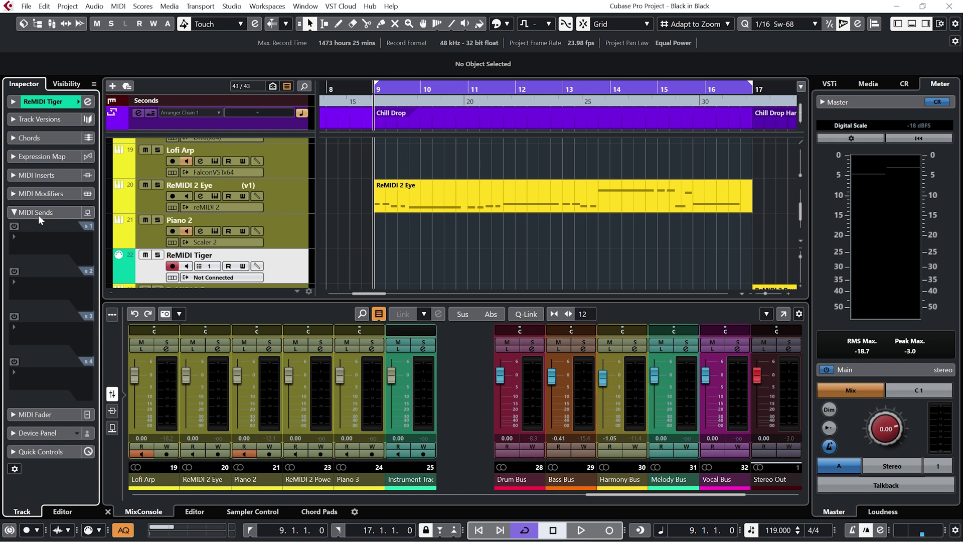
pyautogui.click(14, 236)
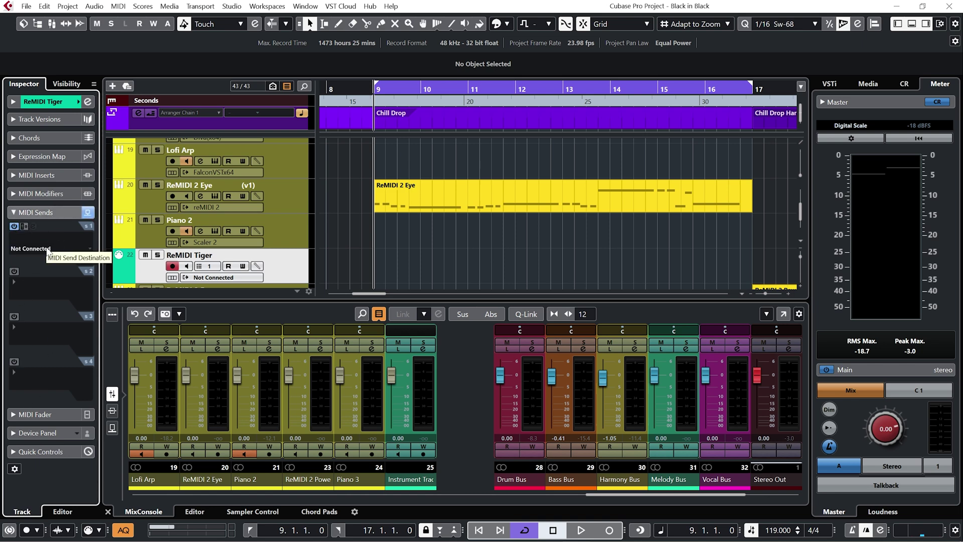
pyautogui.click(48, 249)
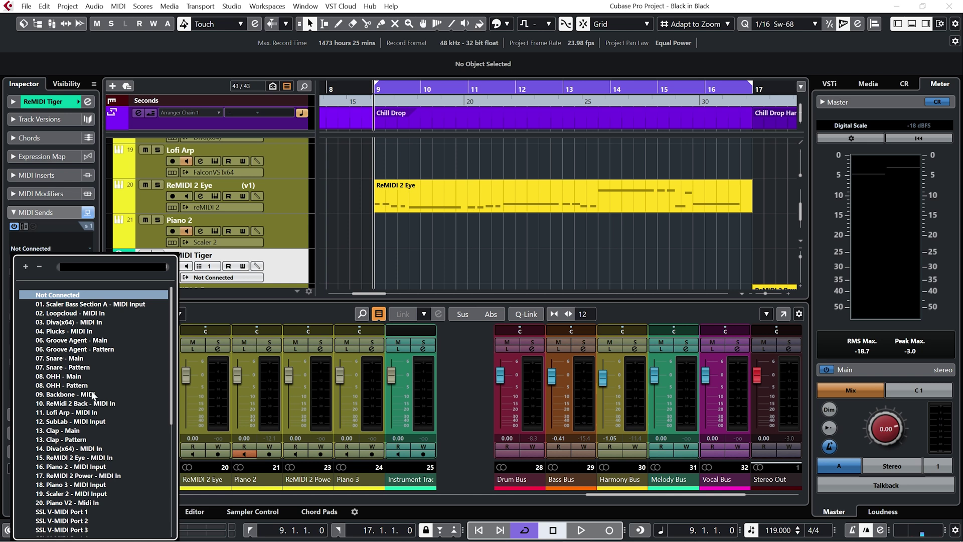
pyautogui.click(64, 332)
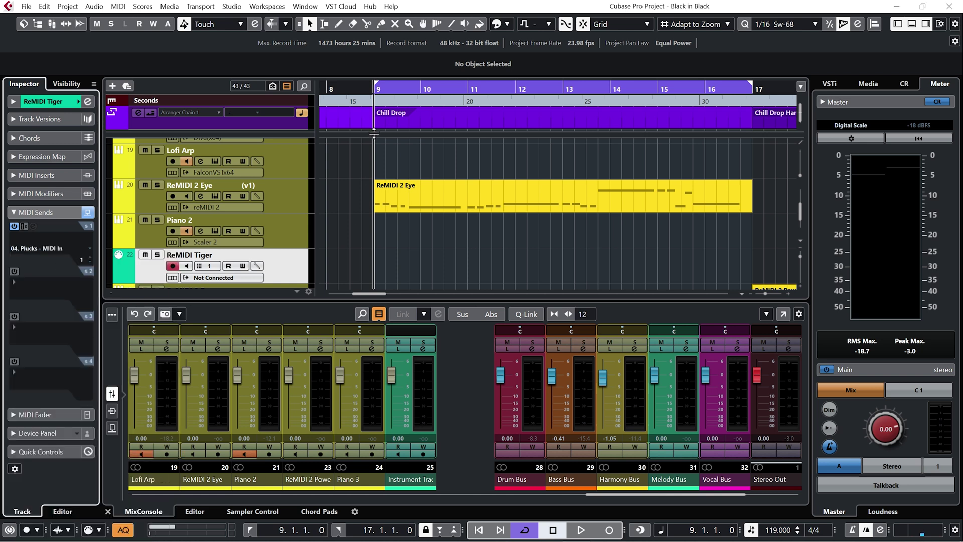
pyautogui.press('space')
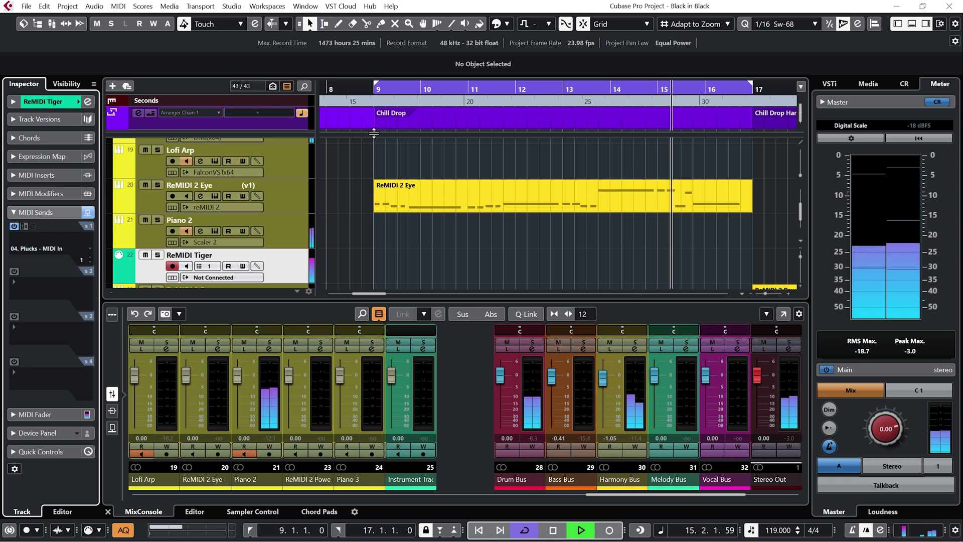
pyautogui.press('space')
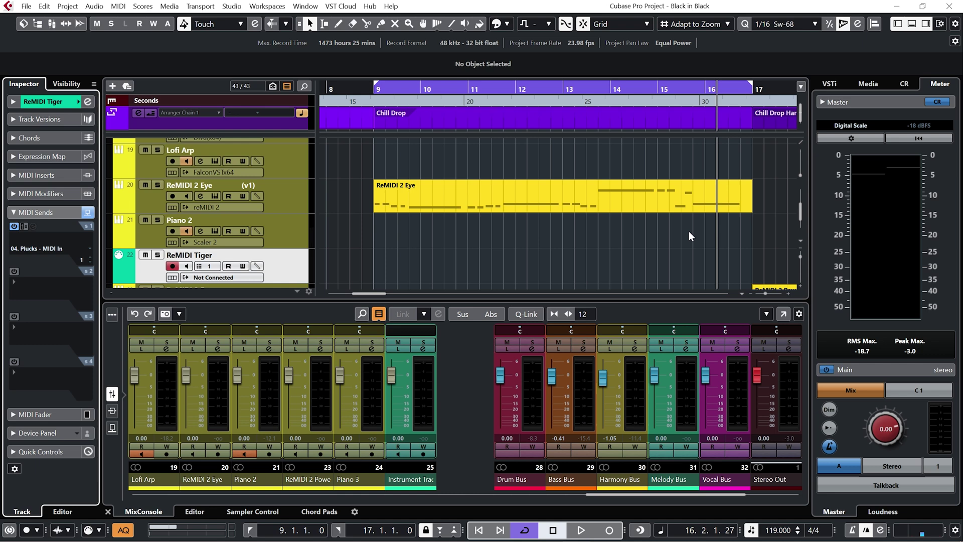
# Step: Turn on PERFORM mode in Scaler 2 on the Scaler Bass Section B track
pyautogui.scroll(5, 688, 231)
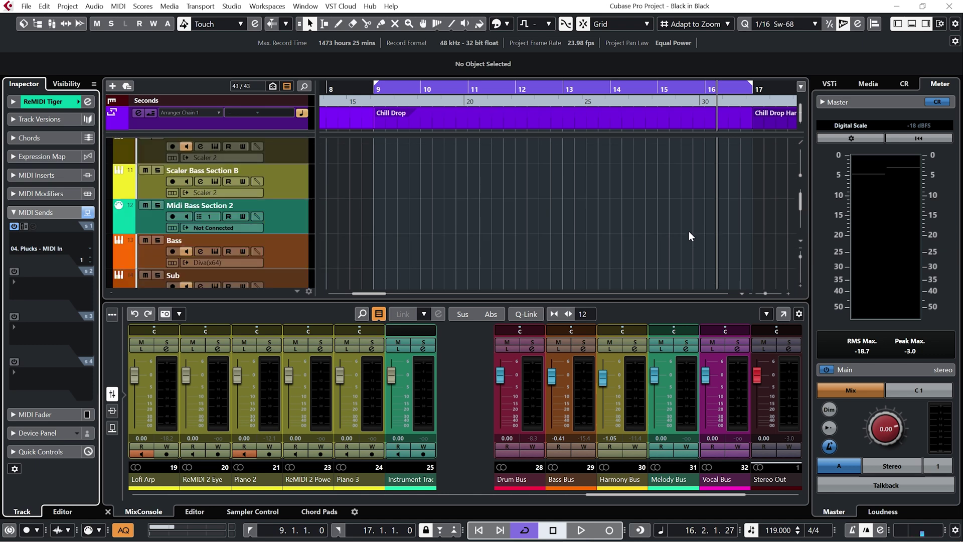
pyautogui.click(284, 182)
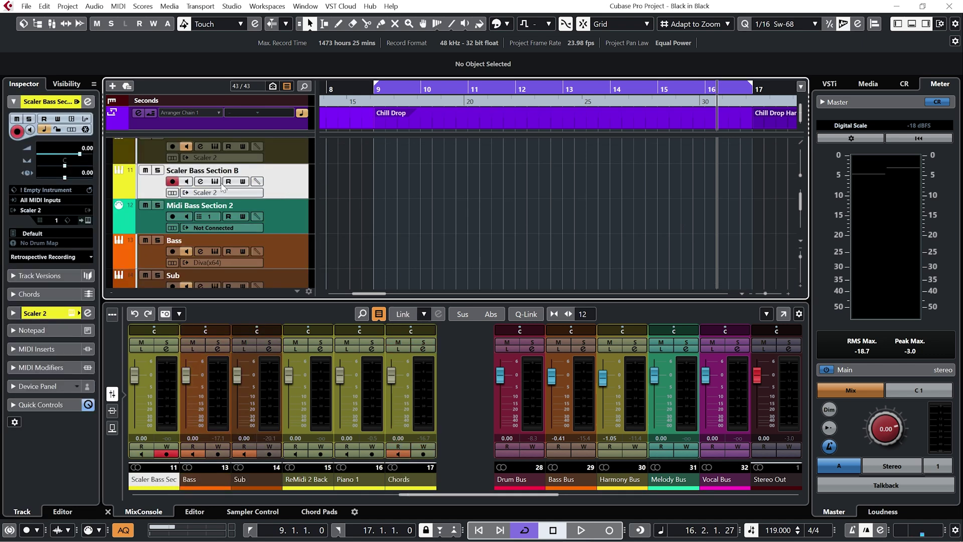
pyautogui.click(215, 181)
pyautogui.moveTo(433, 204); pyautogui.dragTo(404, 80)
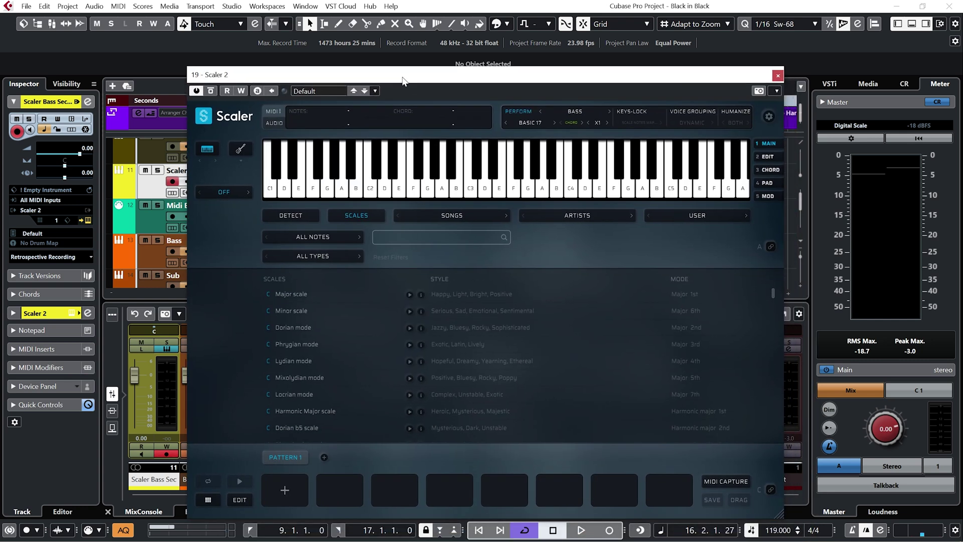
pyautogui.click(527, 112)
pyautogui.click(777, 75)
# Step: Check Midi Bass Section 2's sends, play from bar 9, and record-arm it
pyautogui.press('Down')
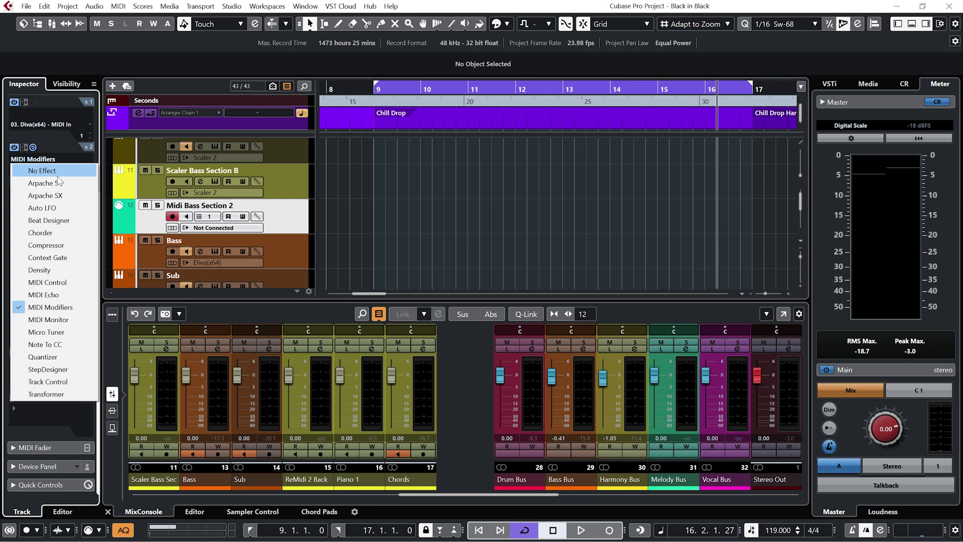
pyautogui.click(12, 102)
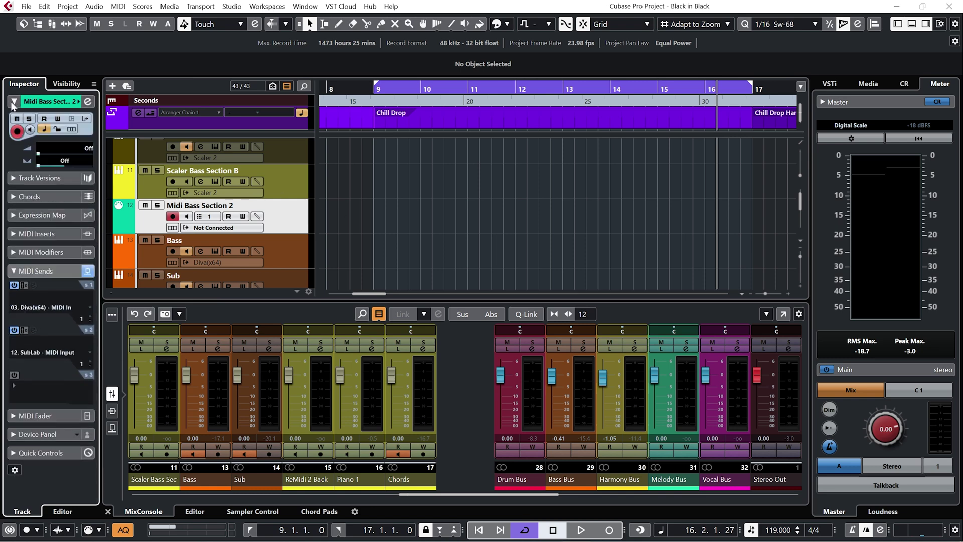
pyautogui.click(16, 368)
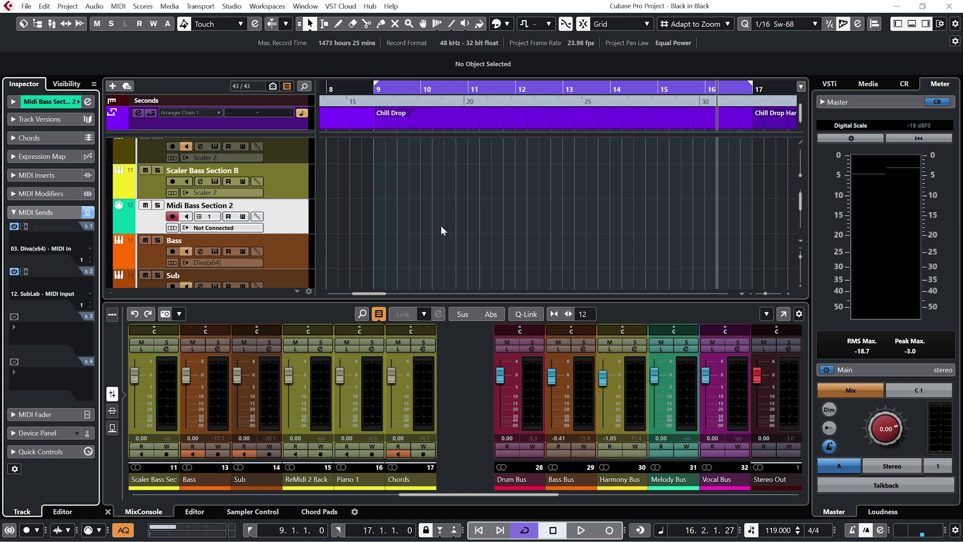
pyautogui.press('Down')
pyautogui.press('Down')
pyautogui.press('Down')
pyautogui.press('Down')
pyautogui.press('Down')
pyautogui.press('Down')
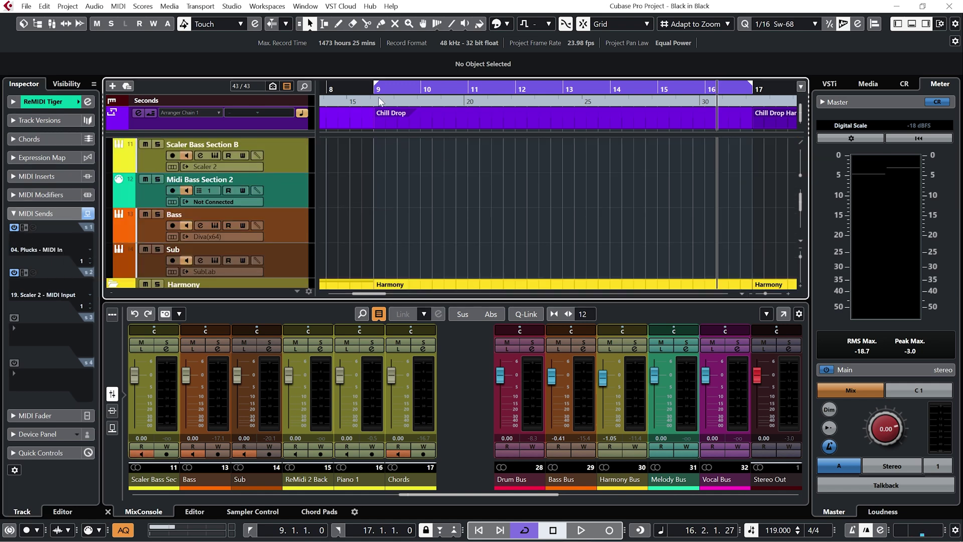
pyautogui.click(376, 90)
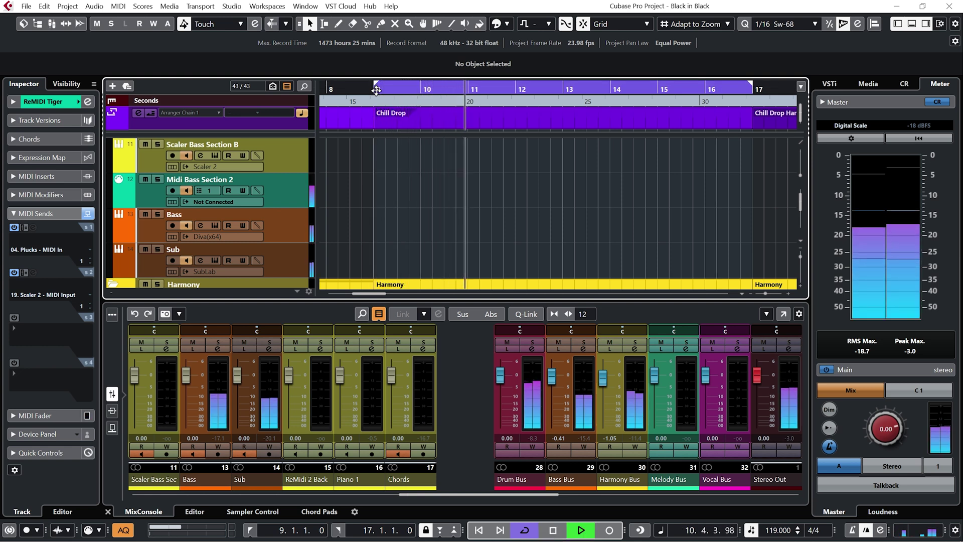
pyautogui.press('space')
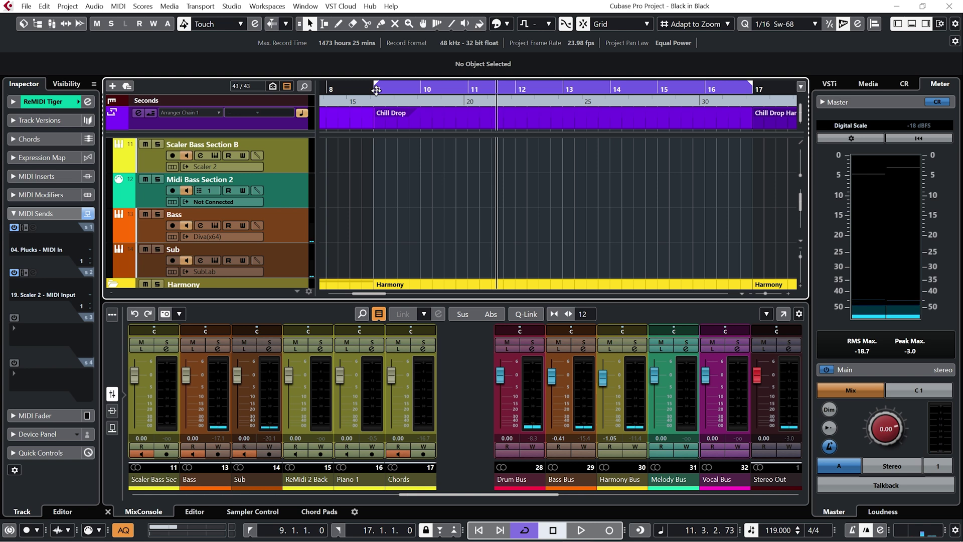
pyautogui.click(301, 192)
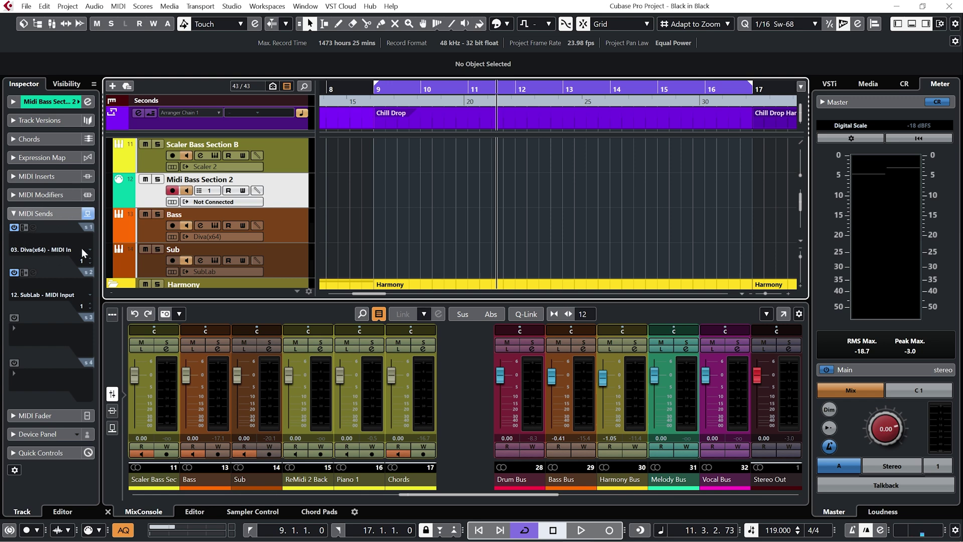
# Step: Add MIDI Modifiers (Transpose 12) to both of Midi Bass Section 2's MIDI sends
pyautogui.click(61, 237)
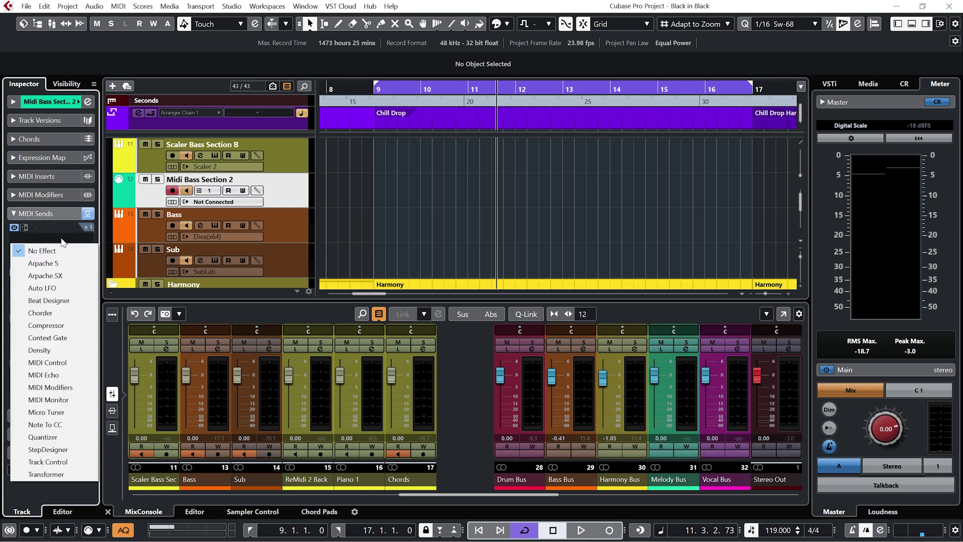
pyautogui.click(53, 386)
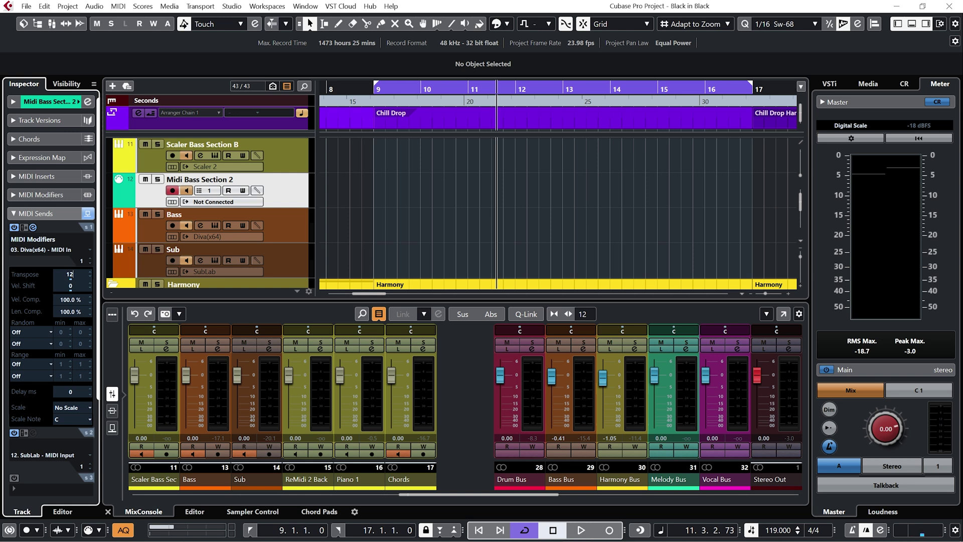
pyautogui.click(34, 443)
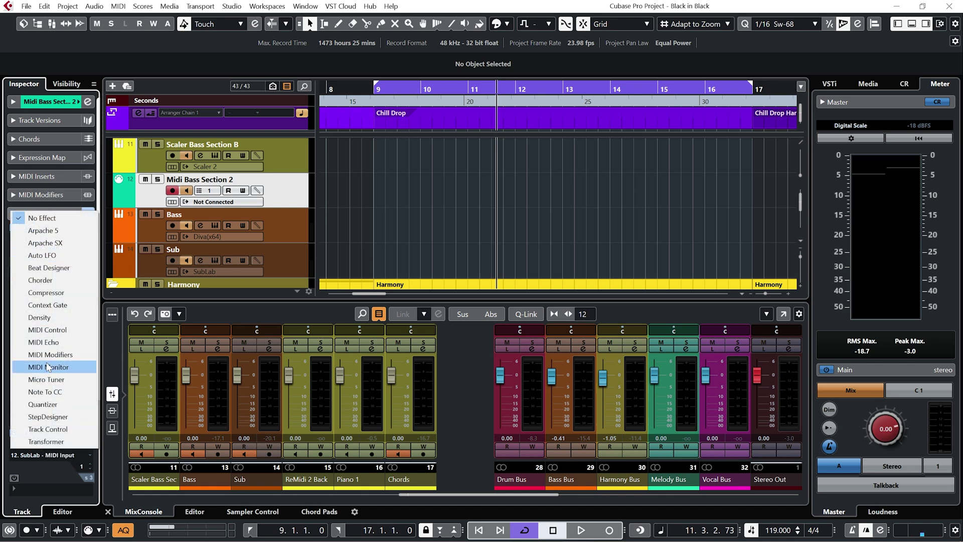
pyautogui.click(66, 353)
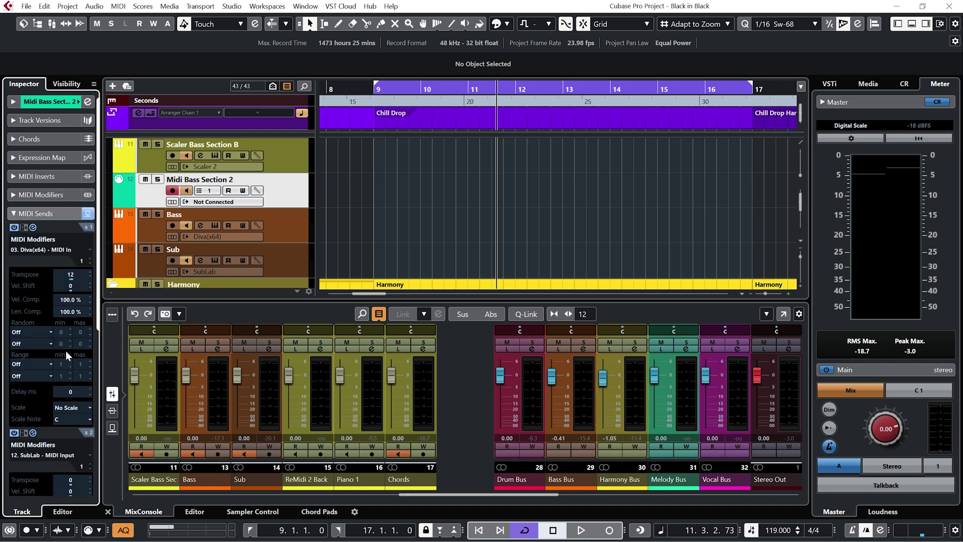
# Step: Play the arrangement from bar 9 to hear the transposed bass, then stop
pyautogui.scroll(-3, 66, 350)
pyautogui.scroll(-1, 328, 124)
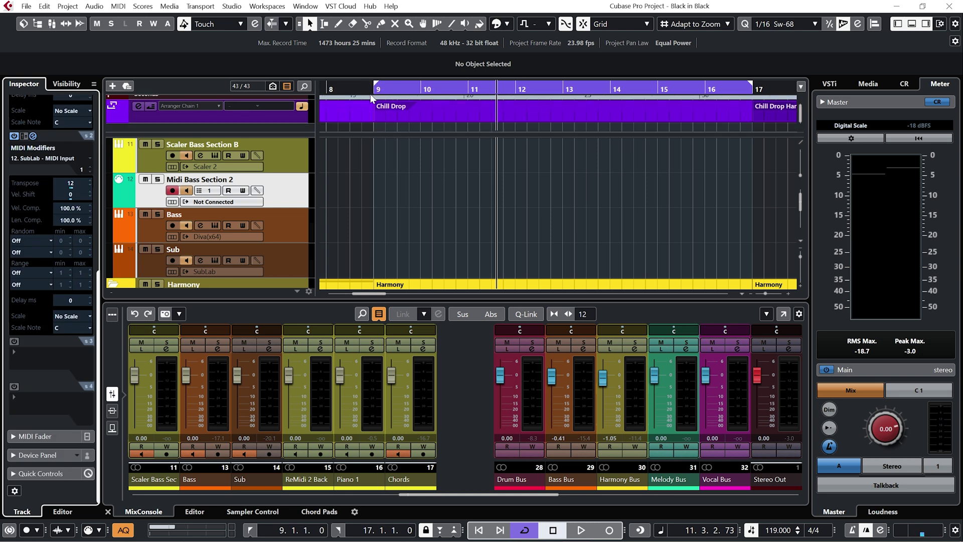
pyautogui.doubleClick(371, 93)
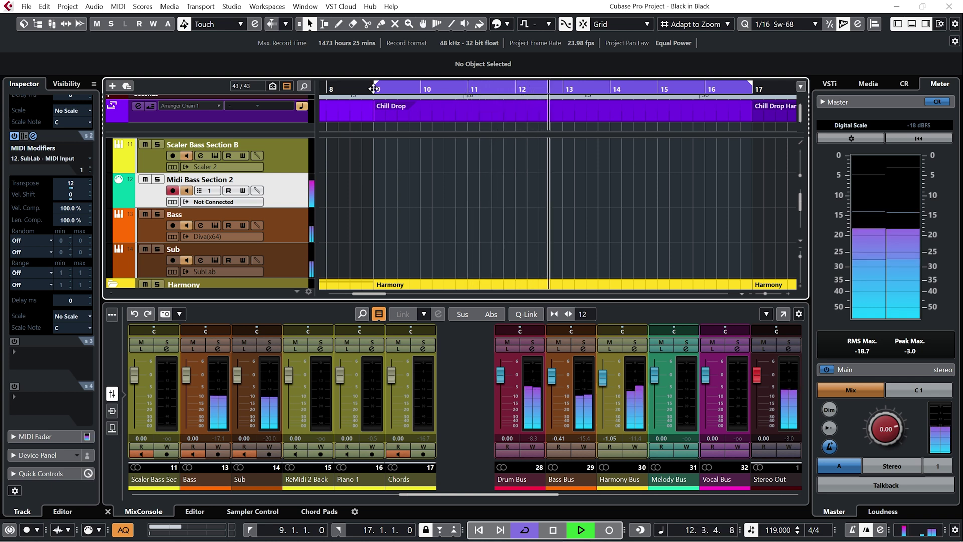
pyautogui.press('space')
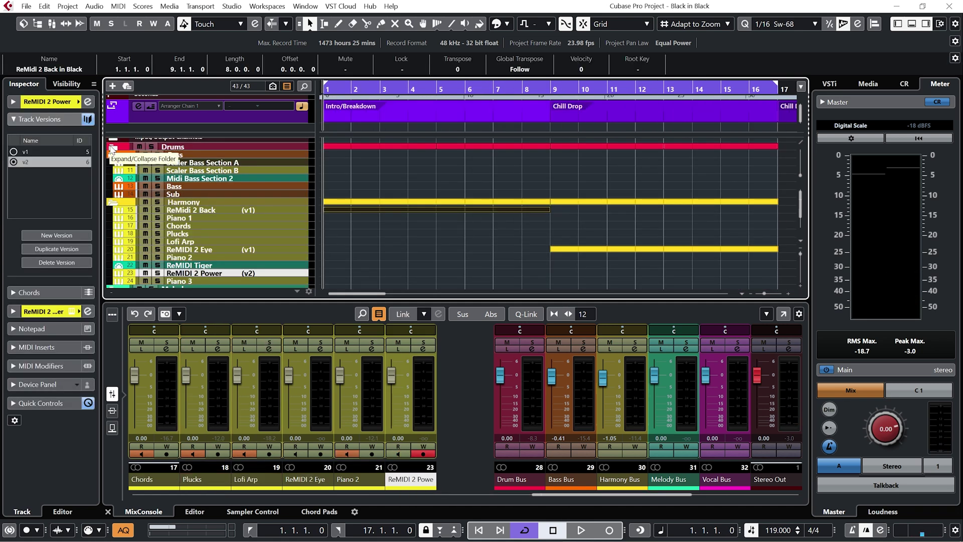
# Step: Expand and collapse the Drums folder, then hide the MixConsole
pyautogui.click(112, 148)
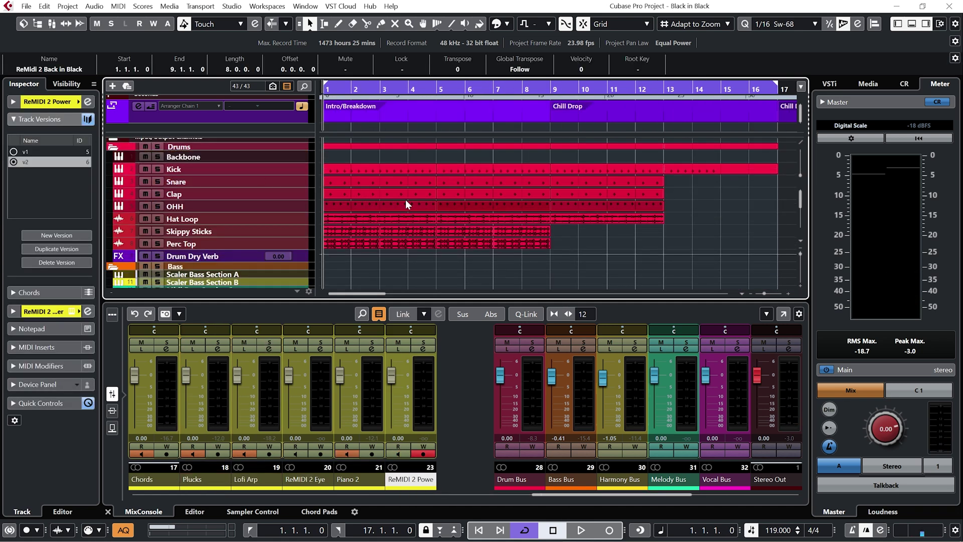
pyautogui.click(111, 148)
pyautogui.click(110, 148)
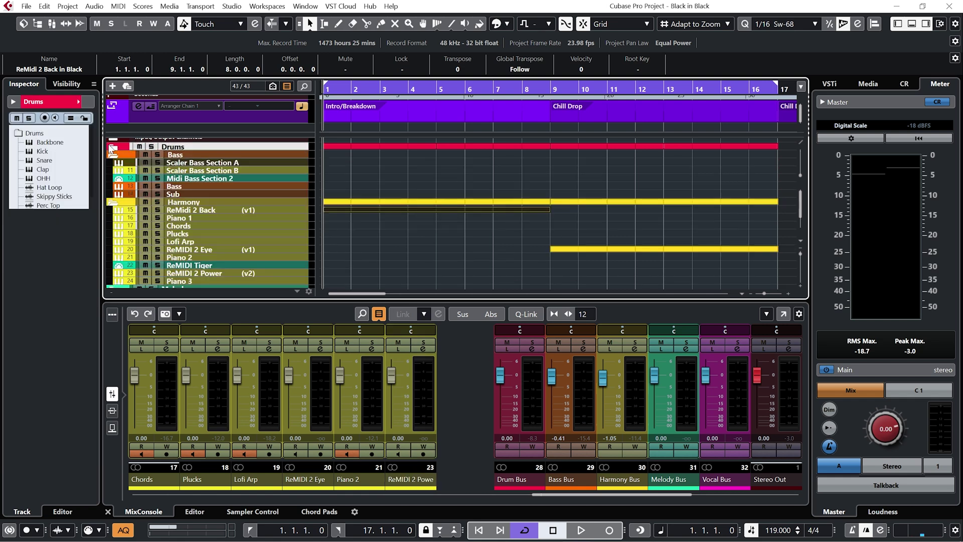
pyautogui.click(651, 310)
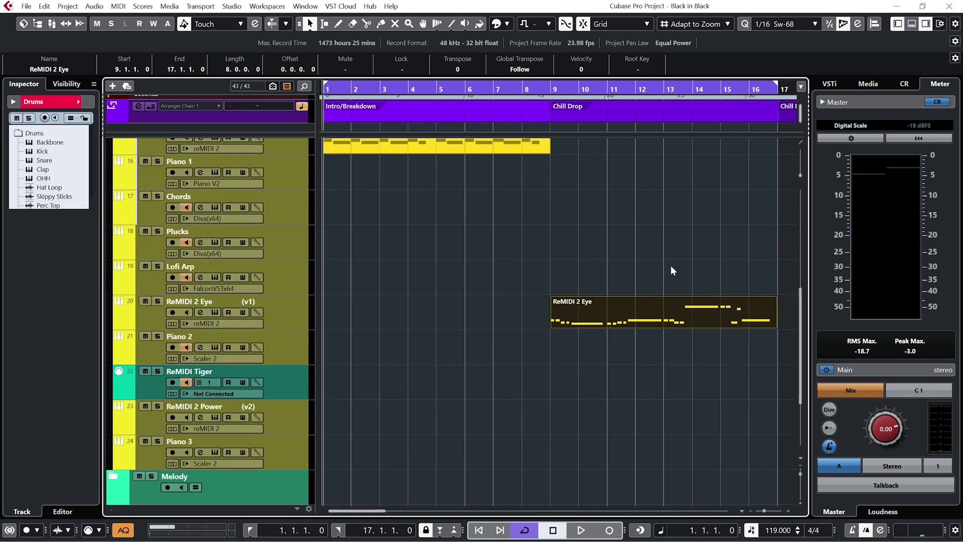
# Step: Play the arrangement from bar 1 through bar 16, then stop
pyautogui.scroll(2, 671, 267)
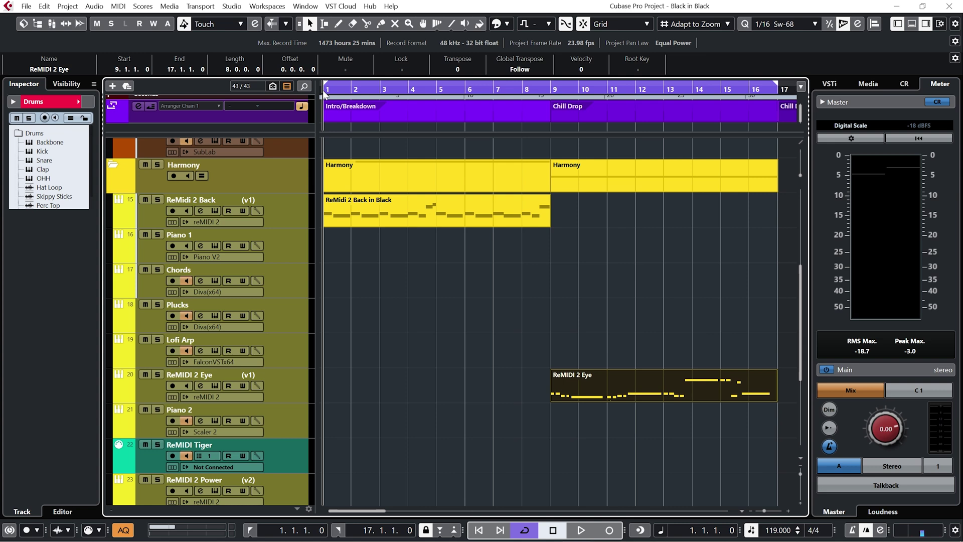
pyautogui.press('space')
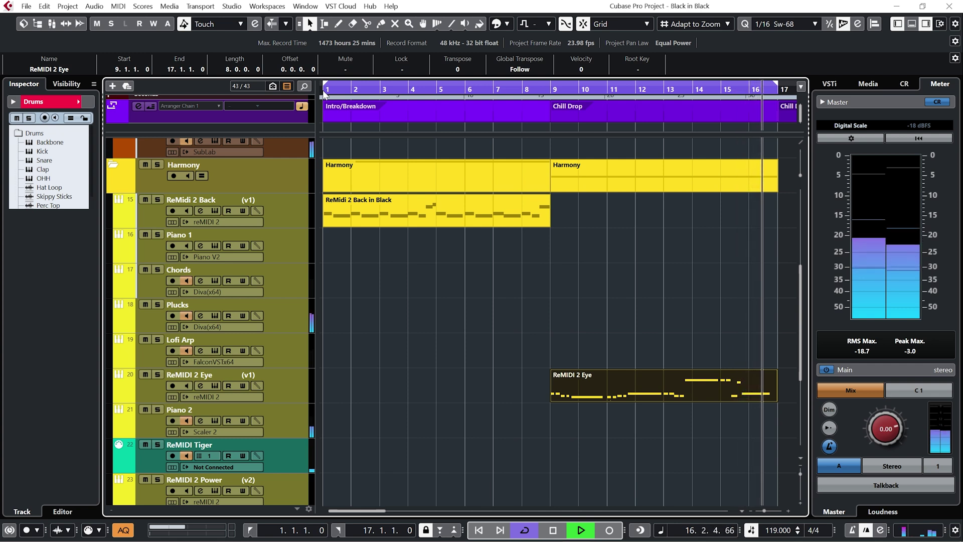
pyautogui.press('space')
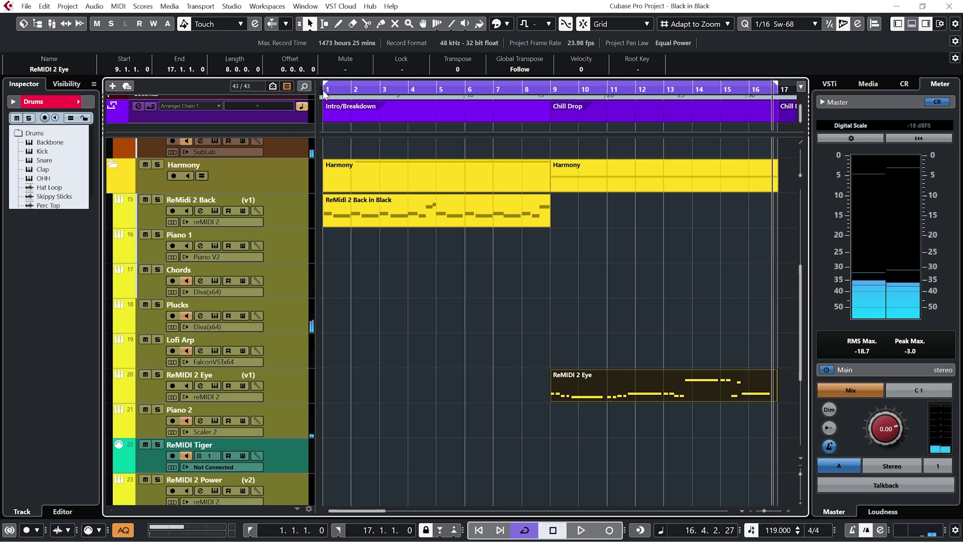
# Step: Record-arm the Chords, Lofi Arp and ReMIDI 2 Eye tracks
pyautogui.click(172, 280)
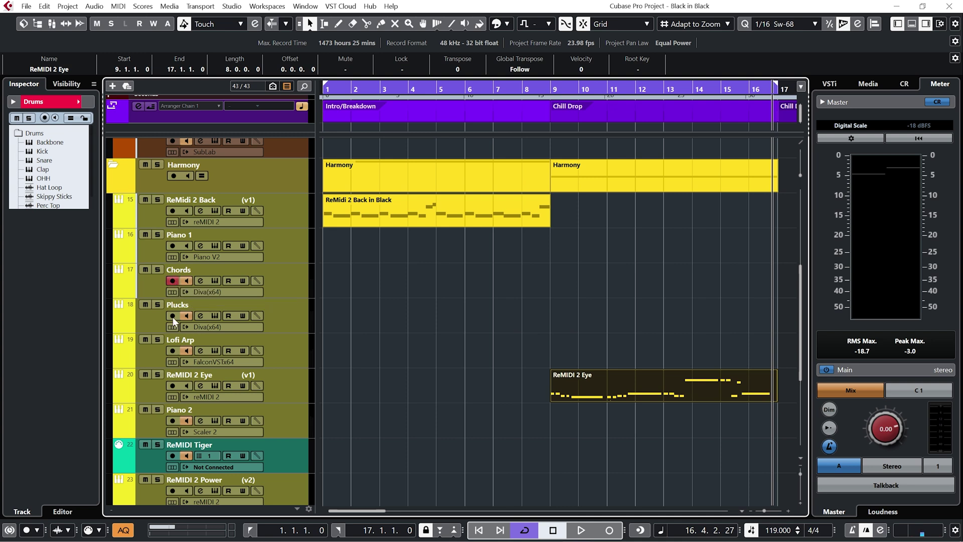
pyautogui.click(172, 350)
pyautogui.click(172, 386)
# Step: Record new MIDI parts from bar 1 through bar 9 on the armed tracks
pyautogui.scroll(-1, 332, 420)
pyautogui.scroll(2, 490, 333)
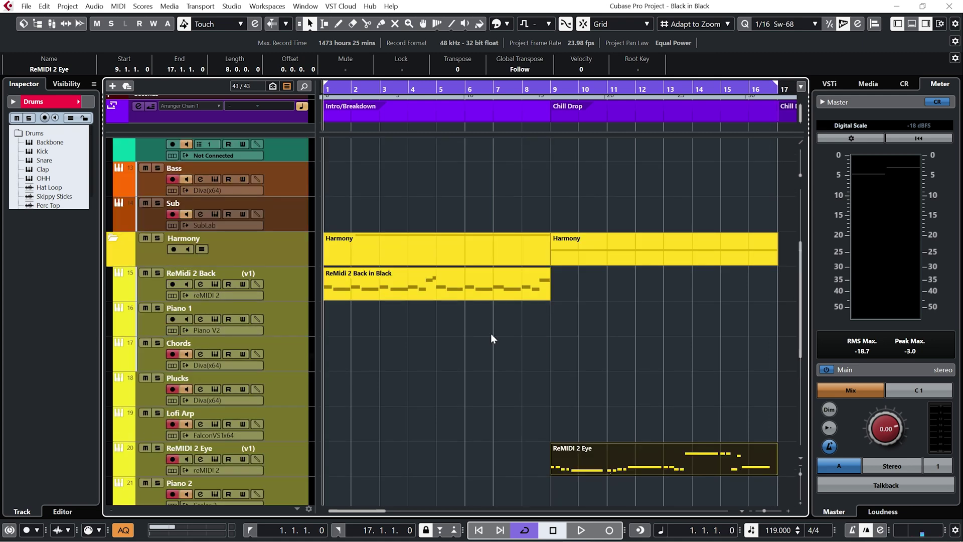
pyautogui.scroll(1, 652, 365)
pyautogui.click(652, 365)
pyautogui.press('KP_Multiply')
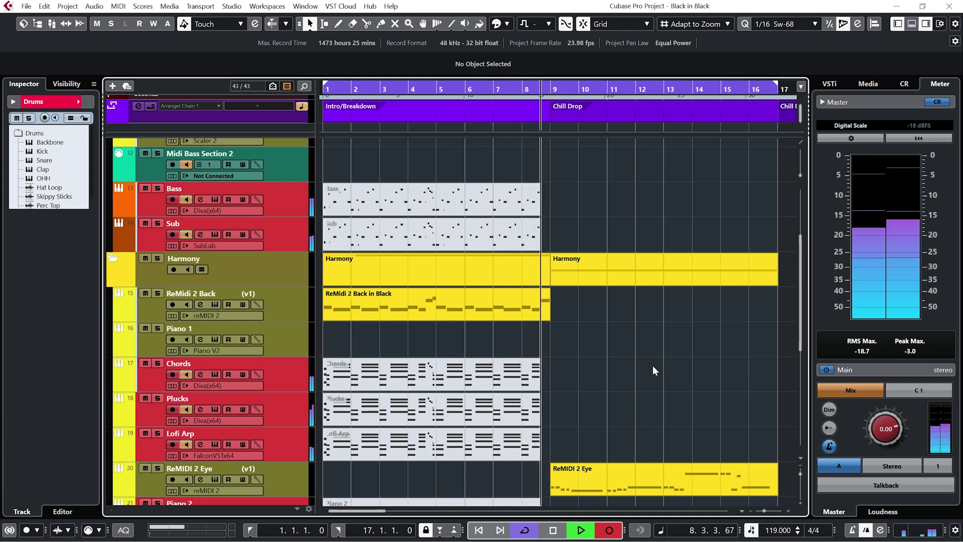
pyautogui.press('space')
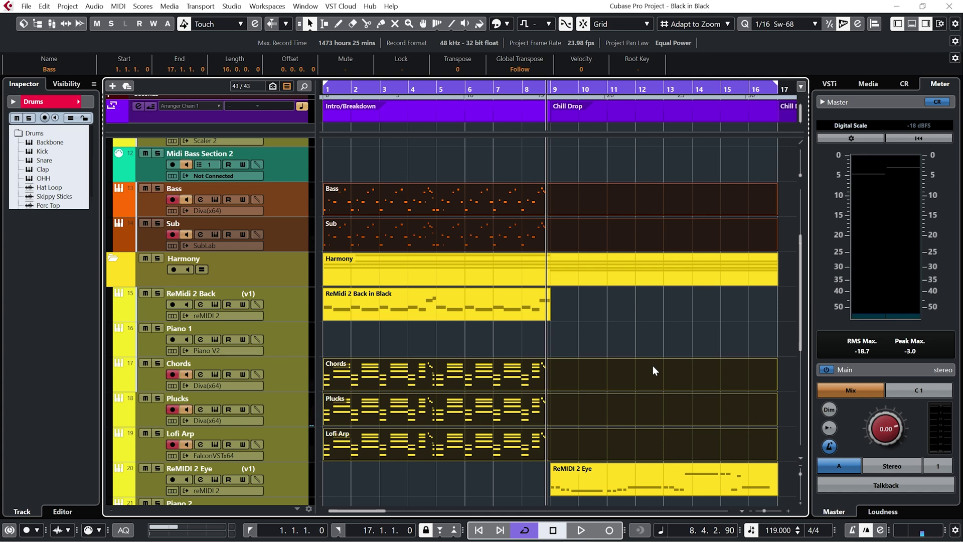